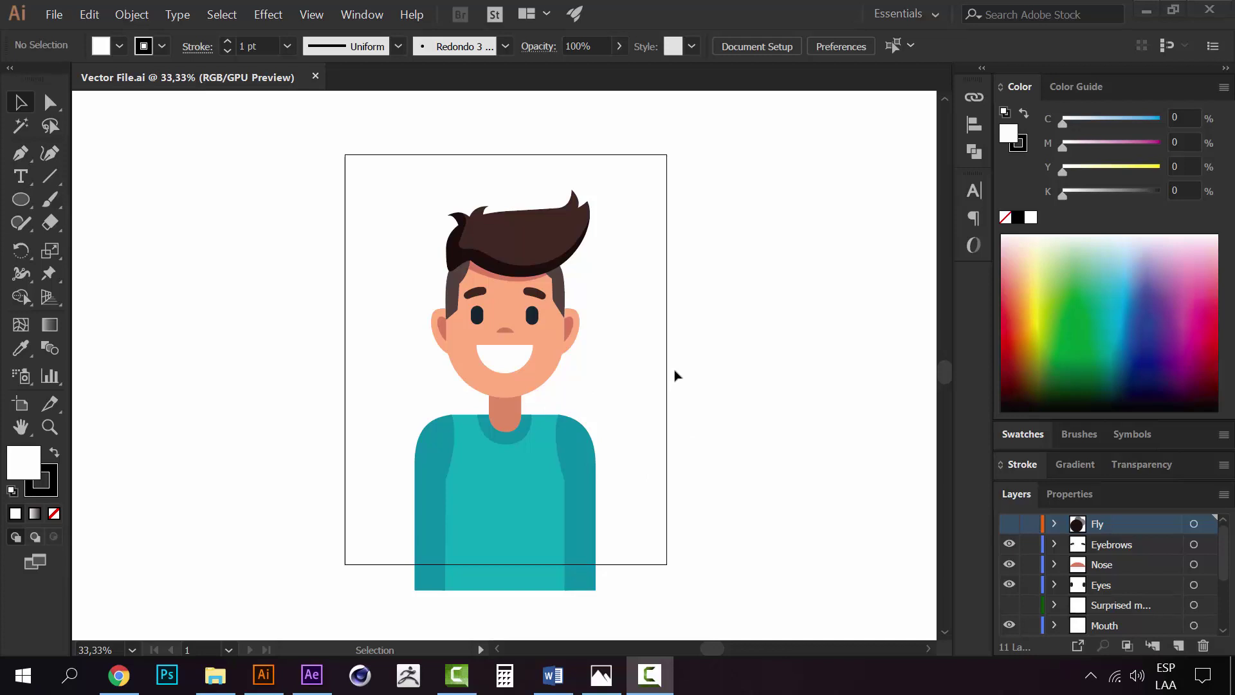
Step: In Illustrator, select the Body, neck, ear and head artwork to check their layers
{"action": "left_click", "coordinate": [814, 380]}
{"action": "left_click_drag", "start_coordinate": [1224, 570], "coordinate": [1230, 619]}
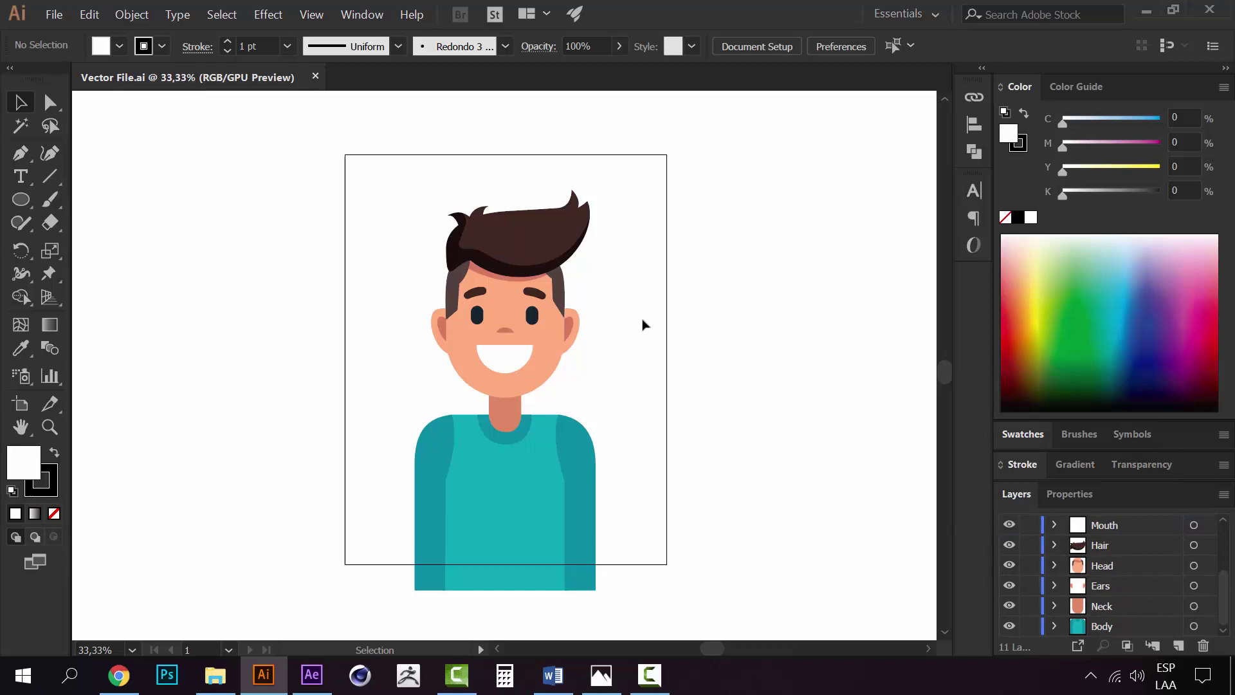
{"action": "left_click", "coordinate": [514, 497]}
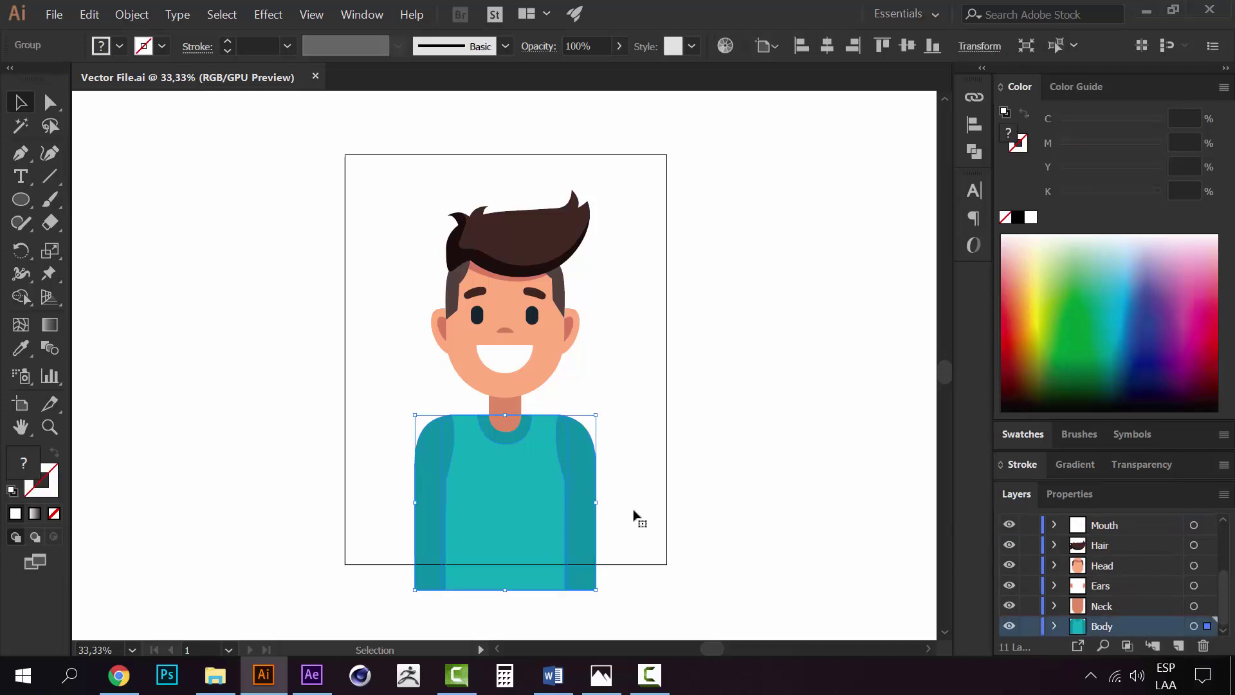
{"action": "left_click", "coordinate": [1212, 609]}
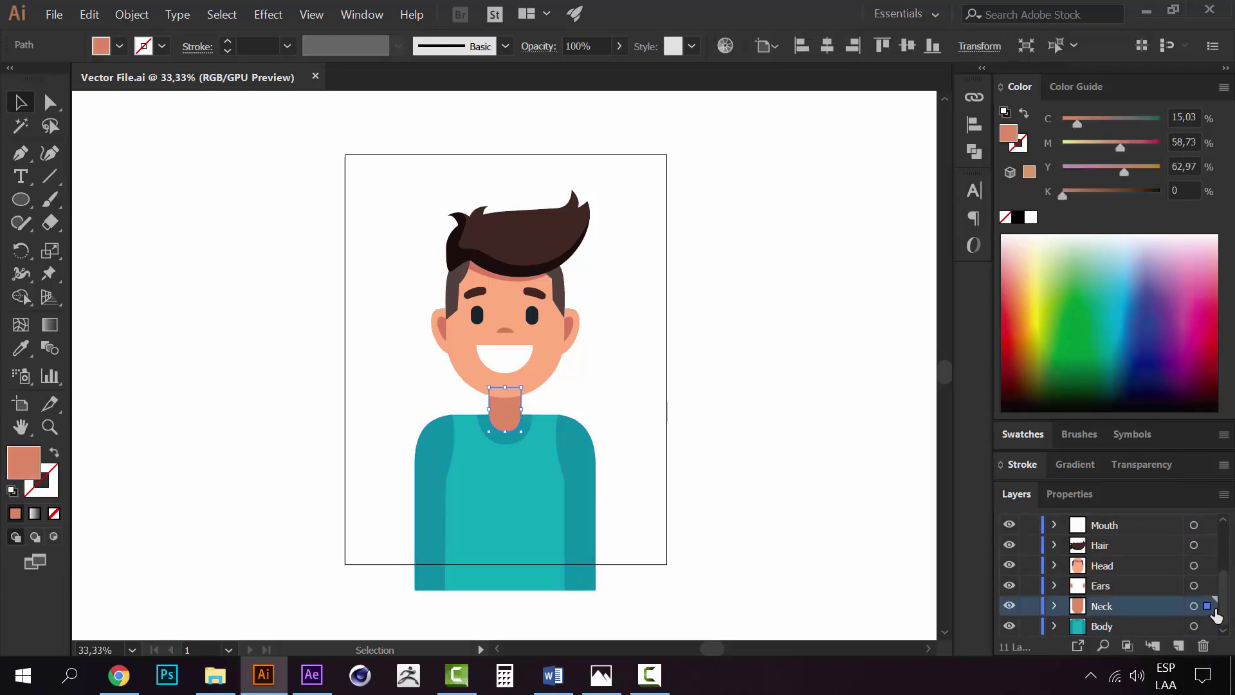
{"action": "left_click", "coordinate": [726, 391]}
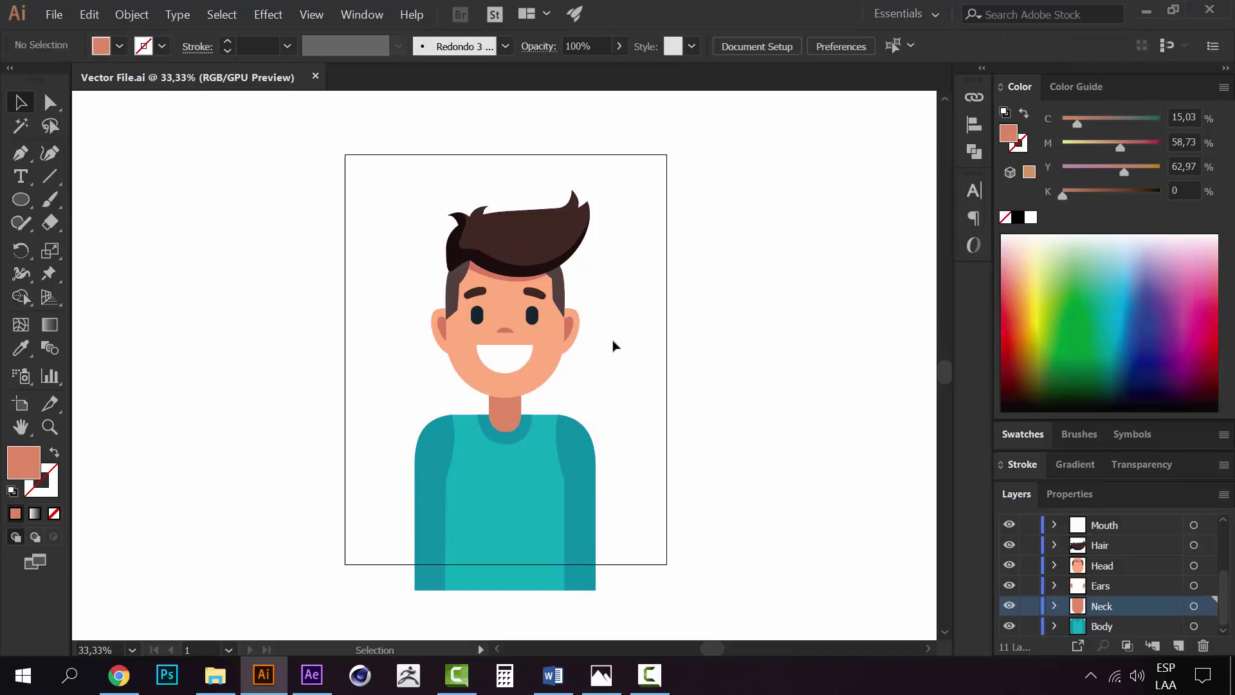
{"action": "left_click", "coordinate": [579, 333]}
{"action": "left_click", "coordinate": [774, 389]}
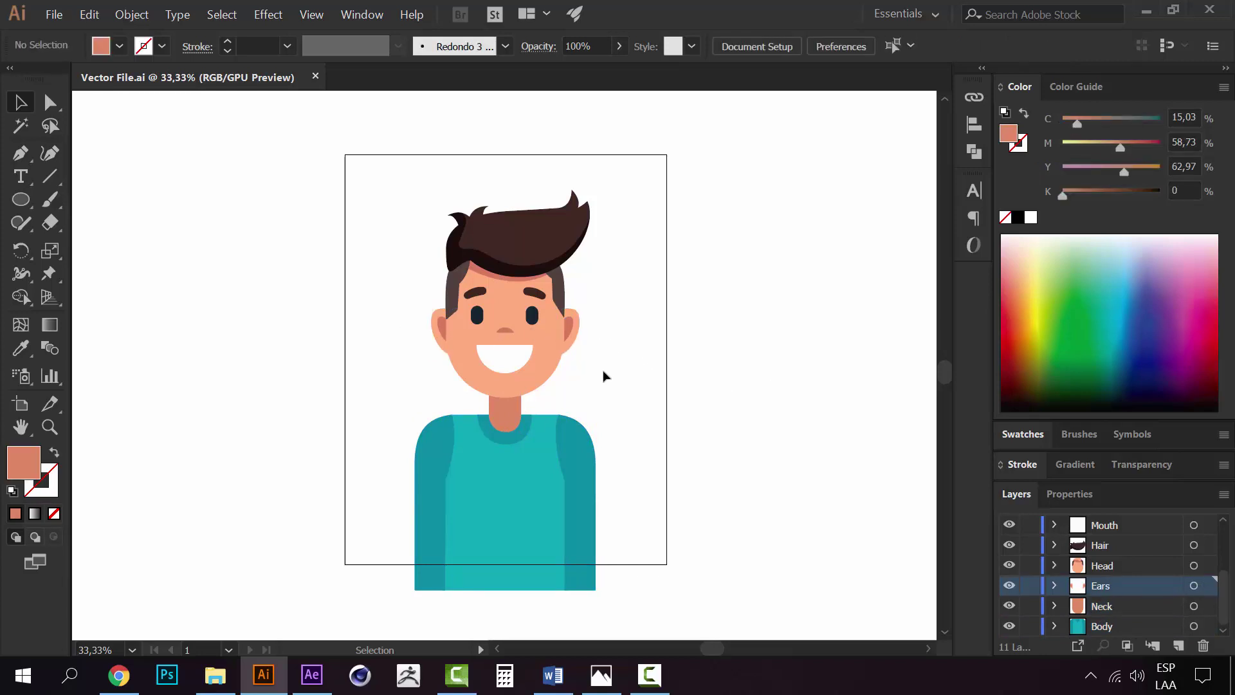
{"action": "left_click", "coordinate": [548, 369]}
{"action": "left_click", "coordinate": [747, 394]}
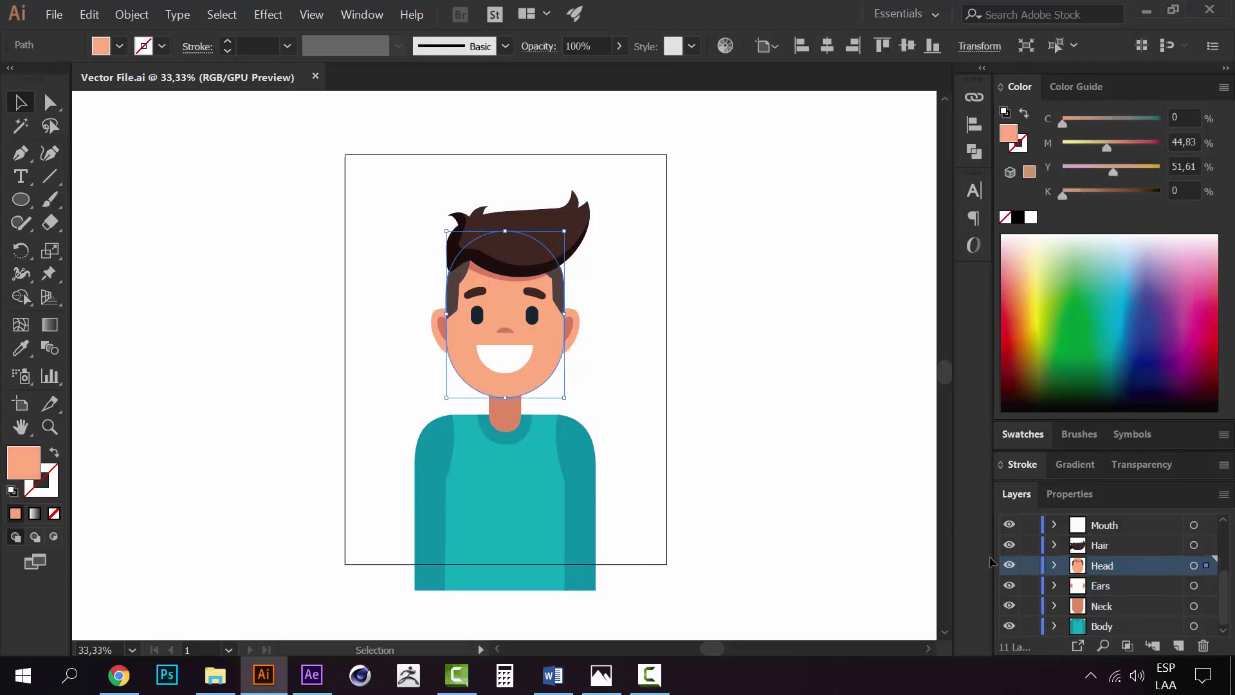
Step: Toggle the Hair layer's visibility, leaving it visible, and select it
{"action": "left_click", "coordinate": [1008, 545]}
{"action": "left_click", "coordinate": [1009, 545]}
{"action": "left_click", "coordinate": [1010, 545]}
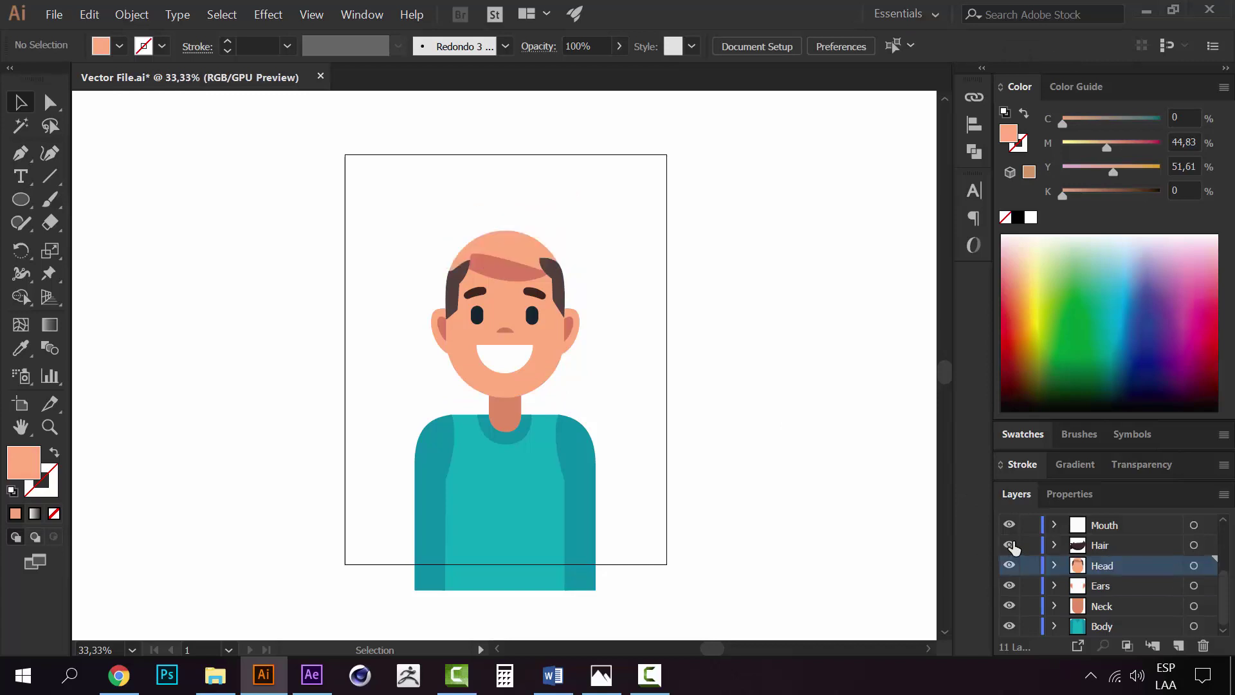
{"action": "left_click", "coordinate": [1010, 545]}
{"action": "left_click", "coordinate": [1010, 545]}
{"action": "left_click", "coordinate": [1010, 545]}
{"action": "left_click", "coordinate": [1010, 545]}
{"action": "left_click", "coordinate": [1010, 545]}
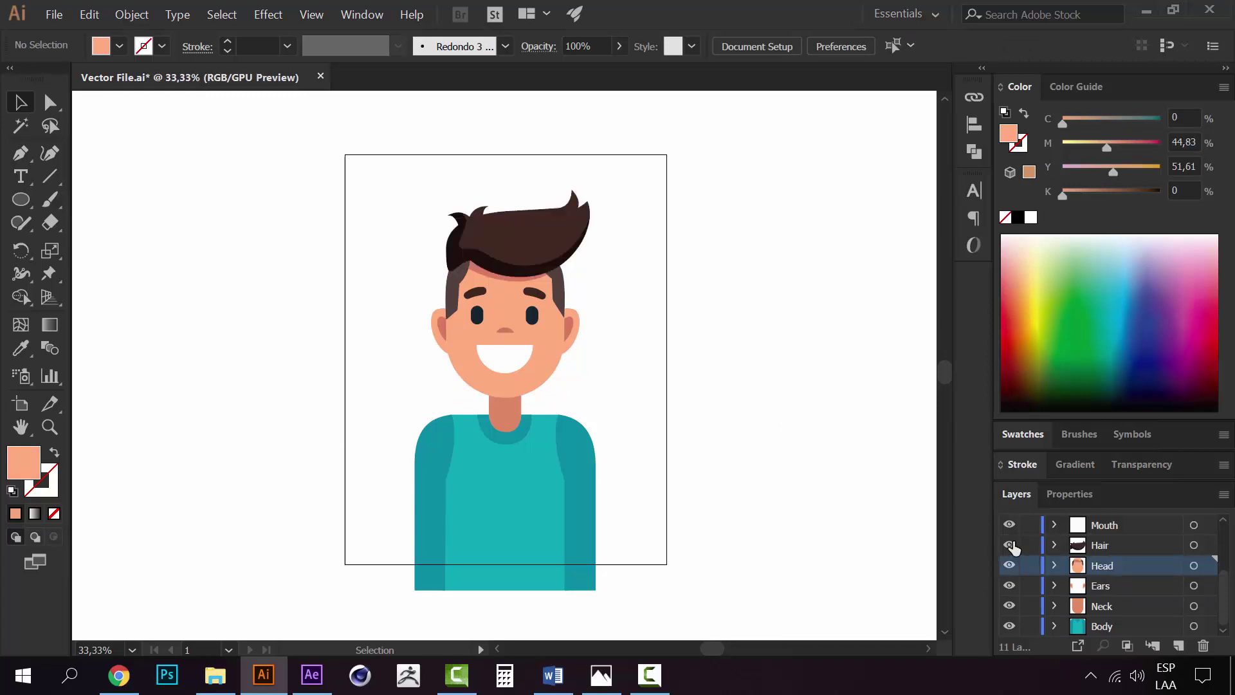
{"action": "left_click", "coordinate": [1114, 552]}
{"action": "scroll", "coordinate": [1115, 556], "scroll_direction": "up", "scroll_amount": 2}
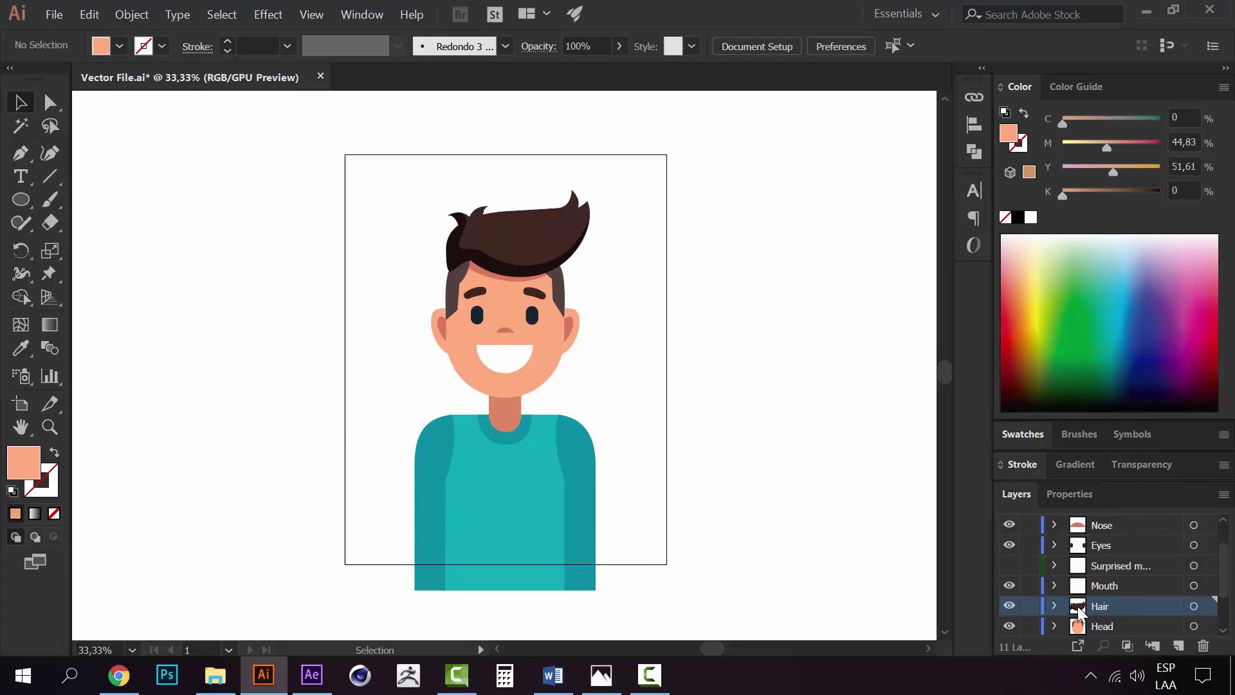
Step: Compare the smiling Mouth and Surprised mouth layers, leaving the smiling mouth visible
{"action": "left_click", "coordinate": [1132, 587]}
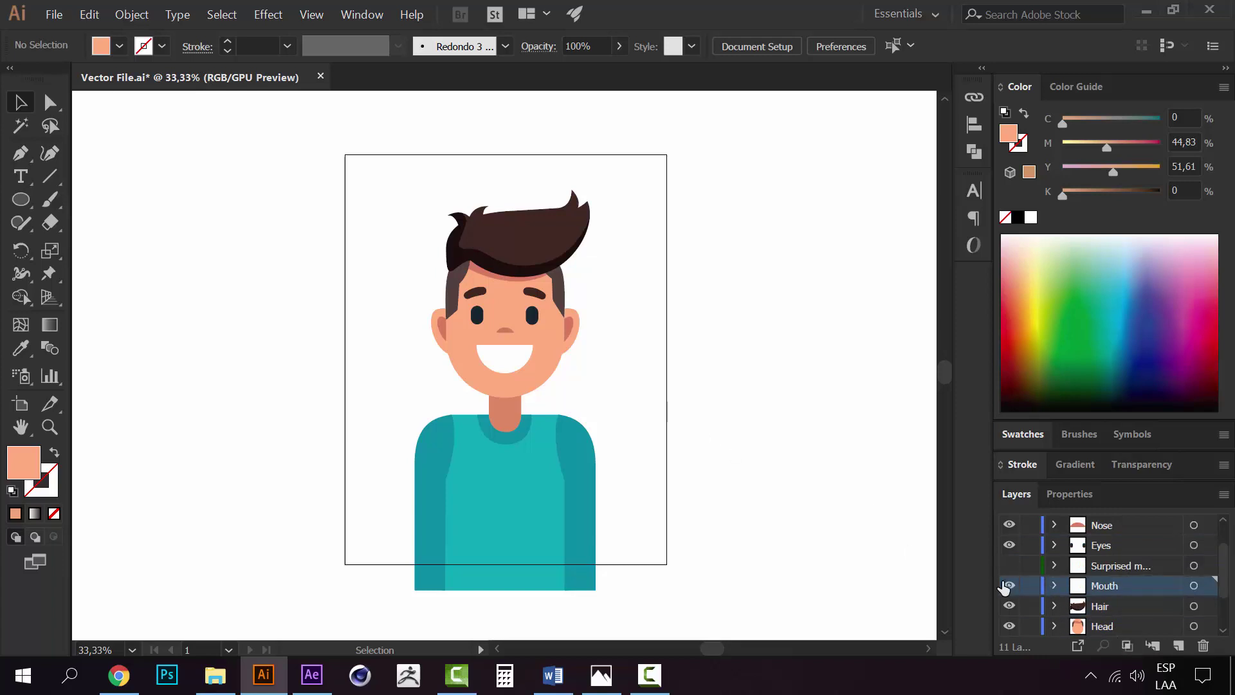
{"action": "left_click", "coordinate": [1010, 586]}
{"action": "left_click", "coordinate": [1010, 587]}
{"action": "left_click", "coordinate": [1010, 586]}
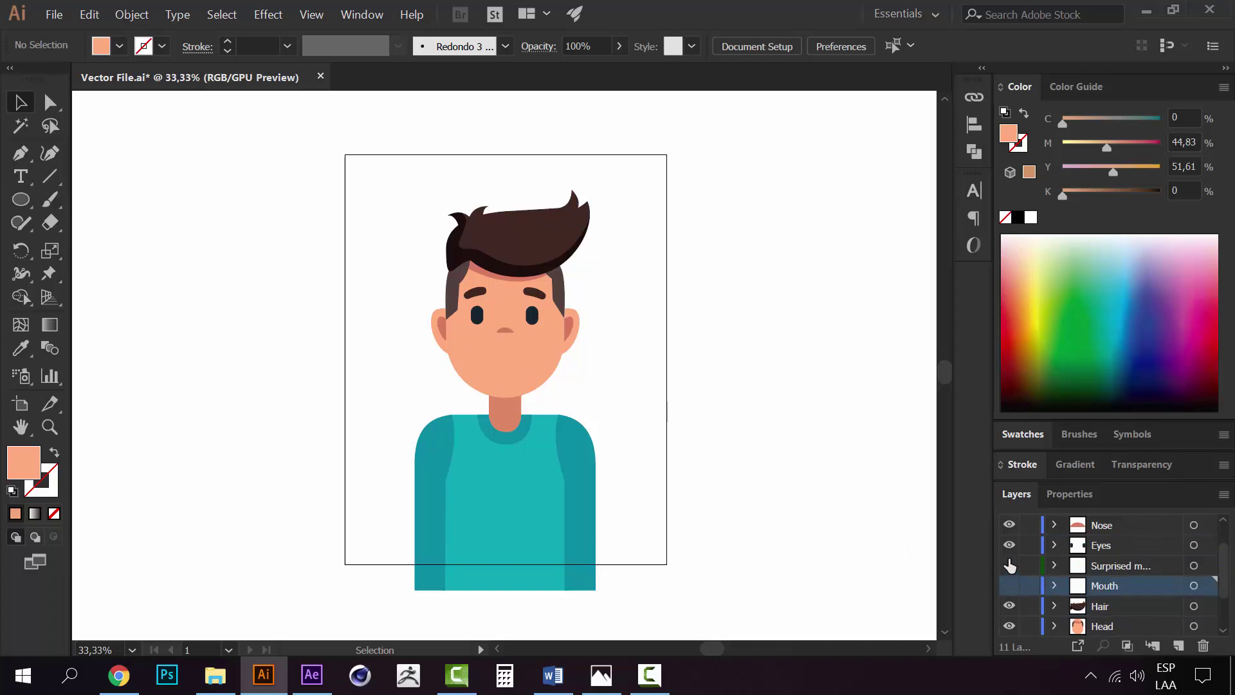
{"action": "left_click", "coordinate": [1010, 565]}
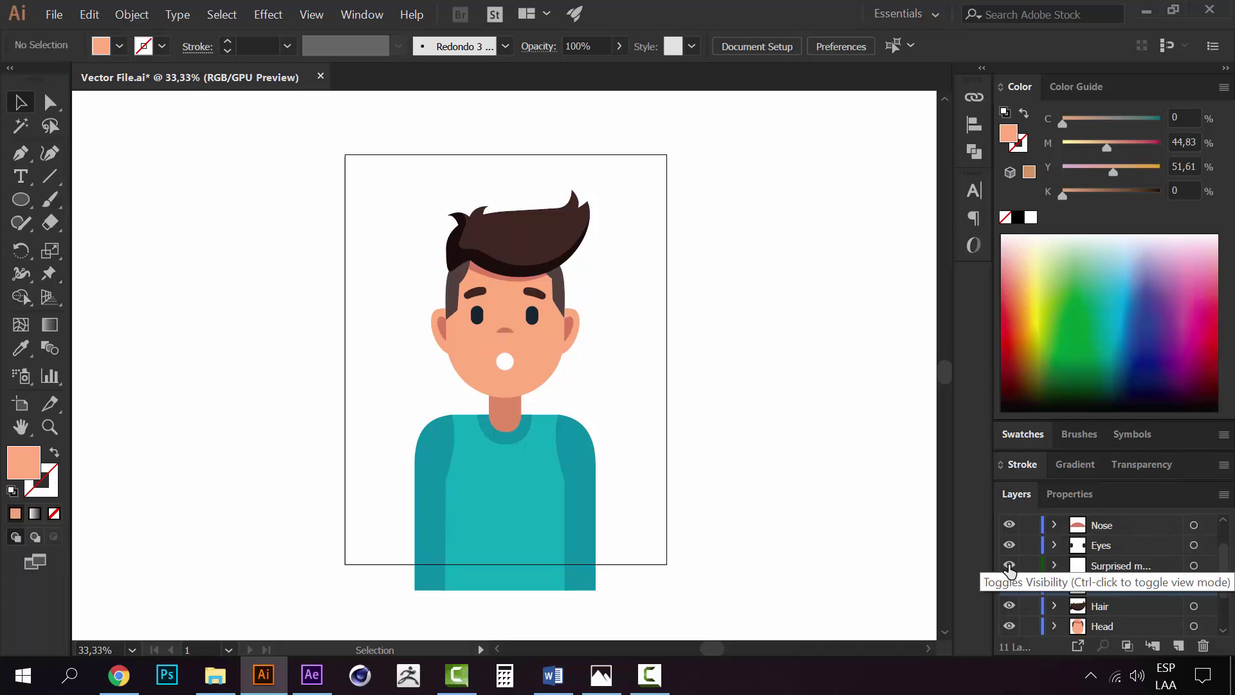
{"action": "left_click", "coordinate": [1010, 566]}
{"action": "left_click", "coordinate": [1010, 586]}
{"action": "scroll", "coordinate": [1023, 564], "scroll_direction": "up", "scroll_amount": 1}
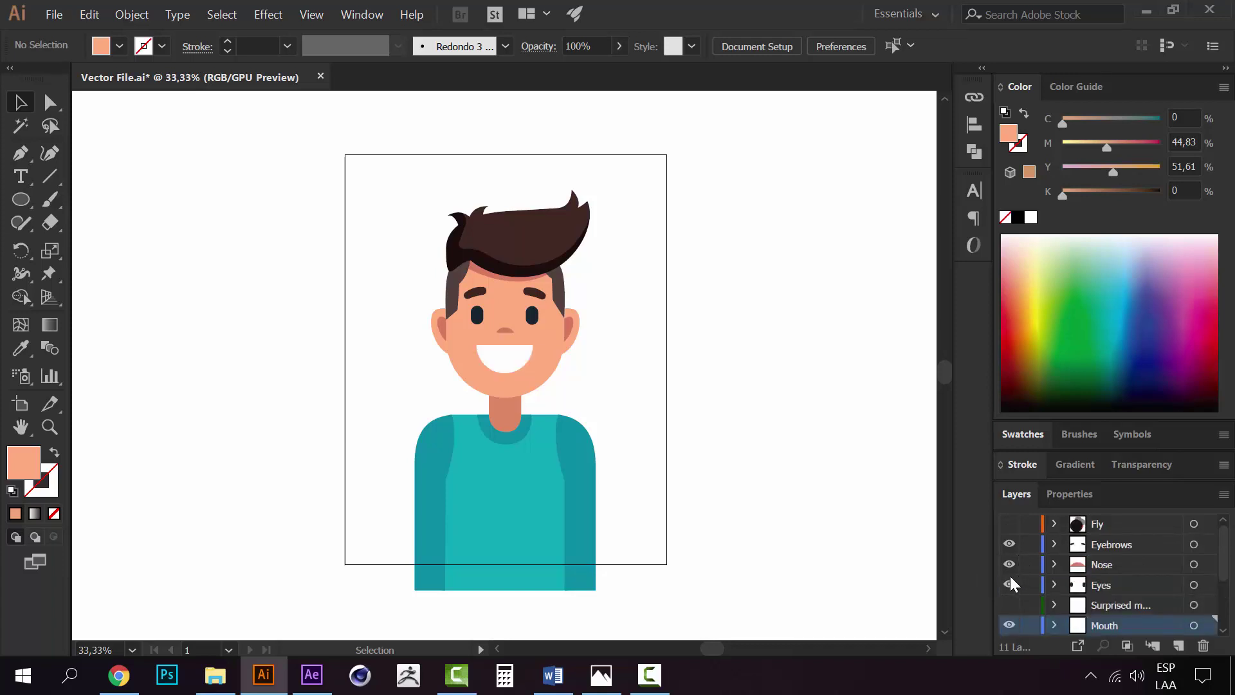
Step: Toggle the Eyes and Eyebrows layers back on, and hide the Fly layer
{"action": "left_click", "coordinate": [1010, 584]}
{"action": "left_click", "coordinate": [1010, 584]}
{"action": "left_click", "coordinate": [1009, 564]}
{"action": "left_click", "coordinate": [1010, 543]}
{"action": "left_click", "coordinate": [1009, 543]}
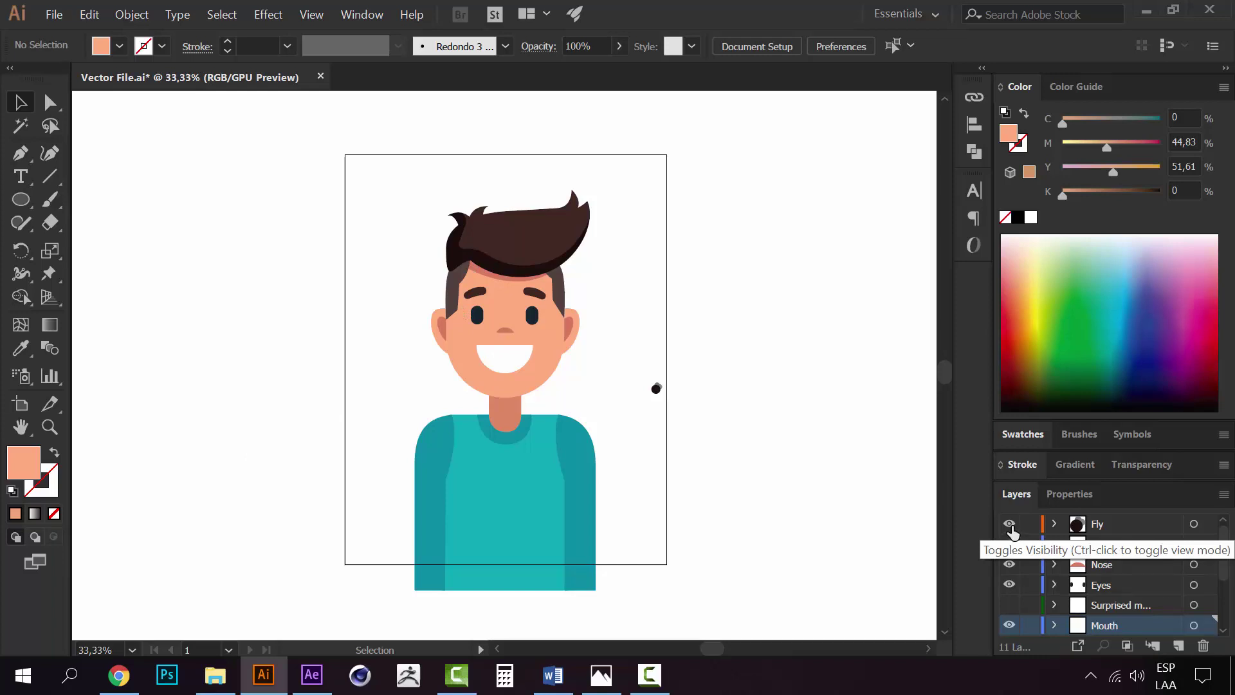
{"action": "left_click", "coordinate": [1010, 524]}
{"action": "scroll", "coordinate": [670, 341], "scroll_direction": "down", "scroll_amount": 1}
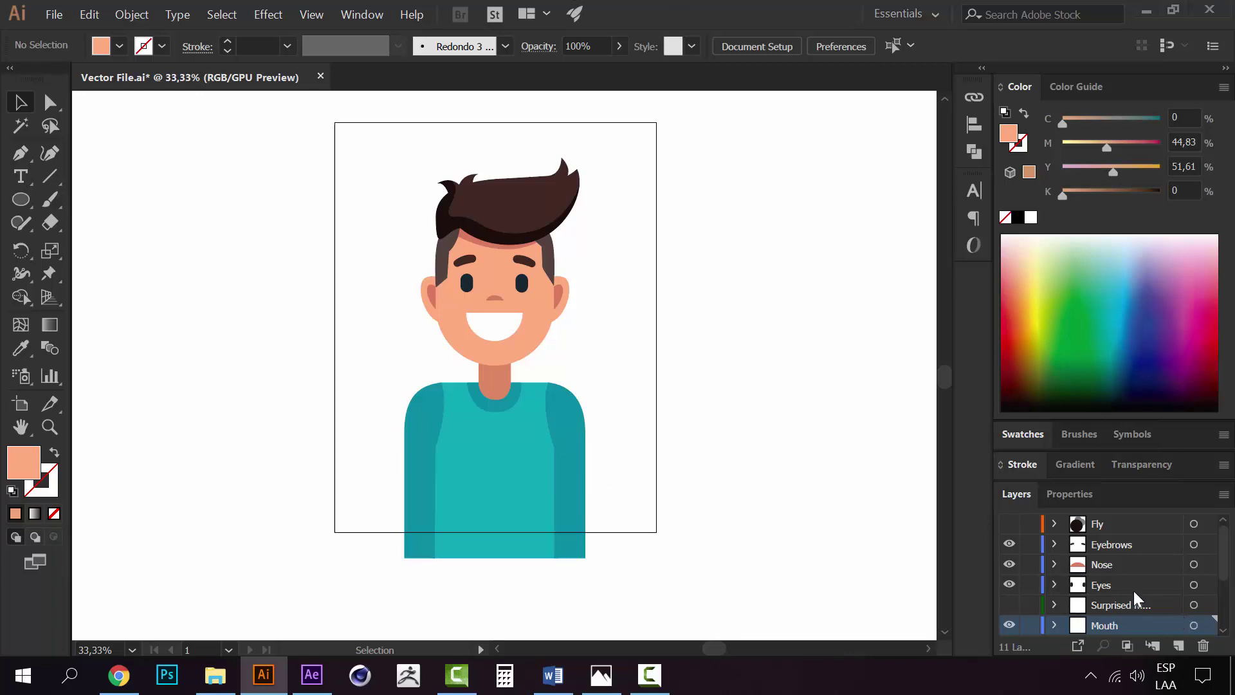
{"action": "scroll", "coordinate": [1135, 602], "scroll_direction": "down", "scroll_amount": 3}
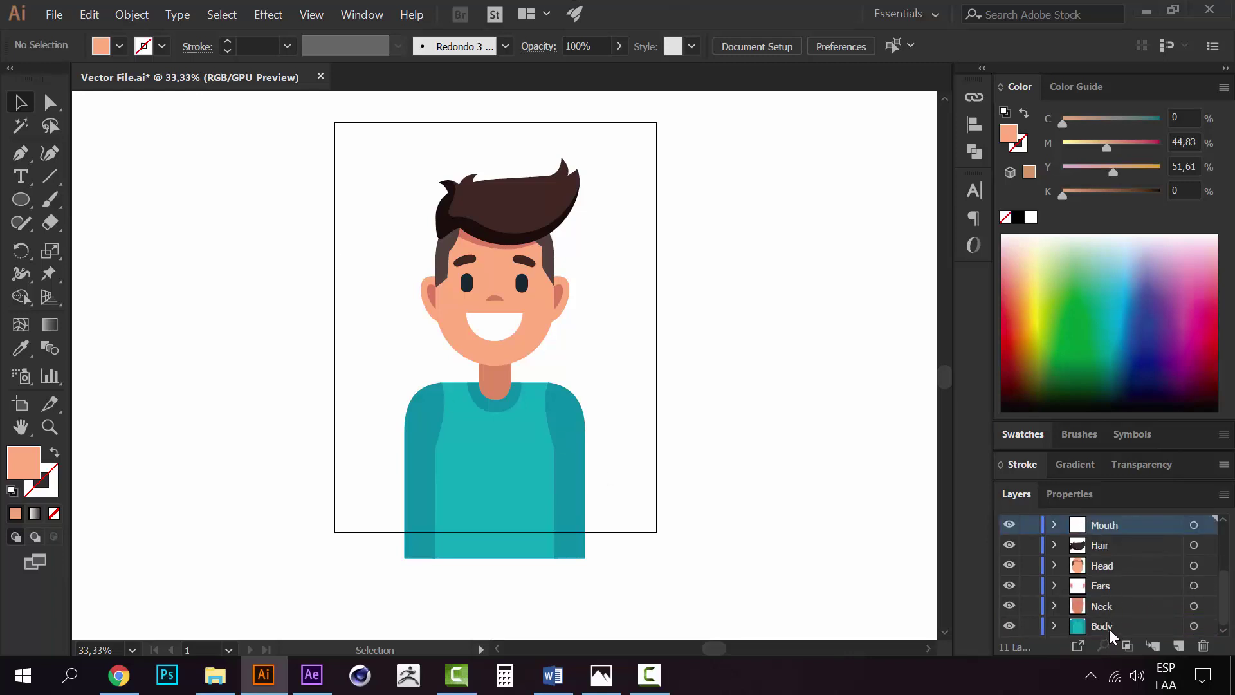
{"action": "scroll", "coordinate": [665, 450], "scroll_direction": "up", "scroll_amount": 6}
{"action": "scroll", "coordinate": [714, 434], "scroll_direction": "down", "scroll_amount": 5}
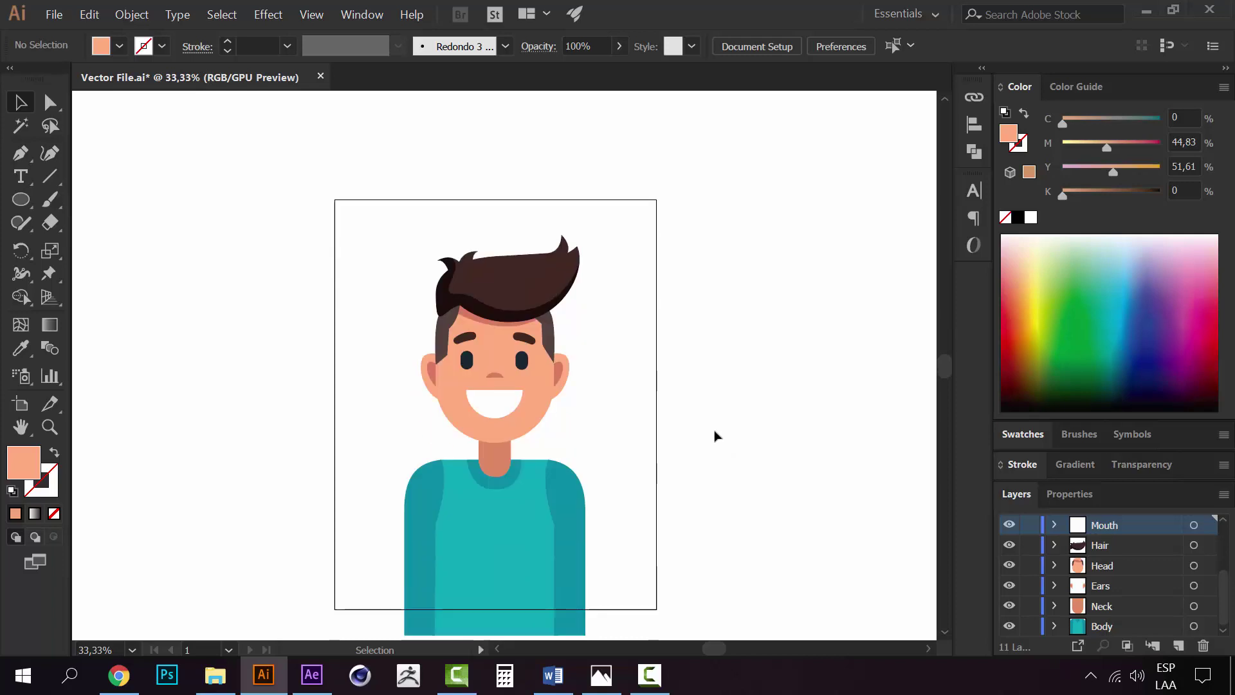
Step: In After Effects, create Comp 1 at 1500 × 1500 px, 29.97 fps, 0;00;10;01 long
{"action": "left_click", "coordinate": [313, 677]}
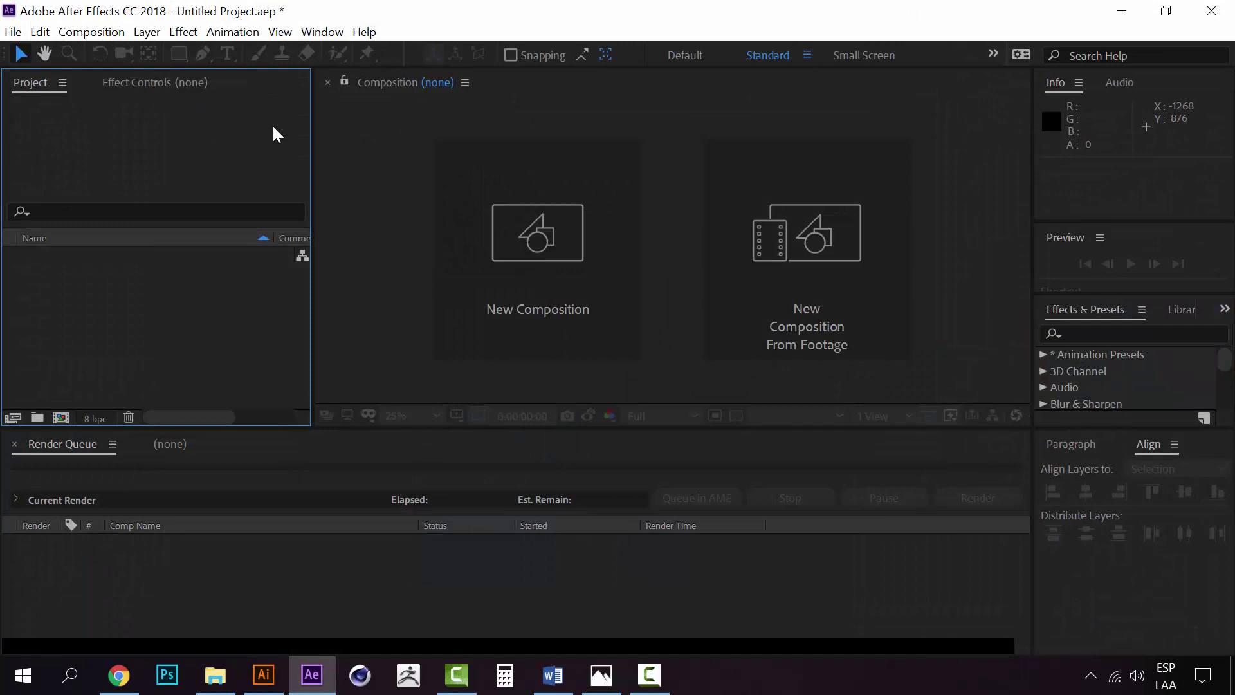
{"action": "left_click", "coordinate": [561, 223]}
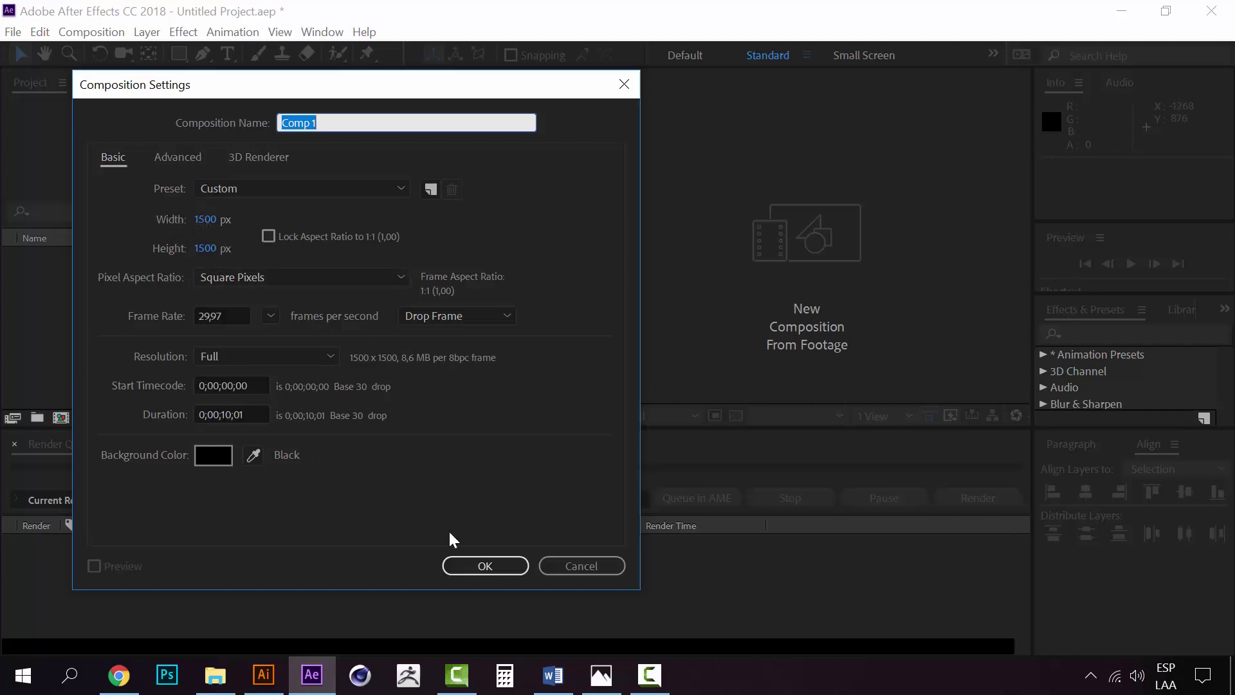
{"action": "left_click", "coordinate": [485, 575]}
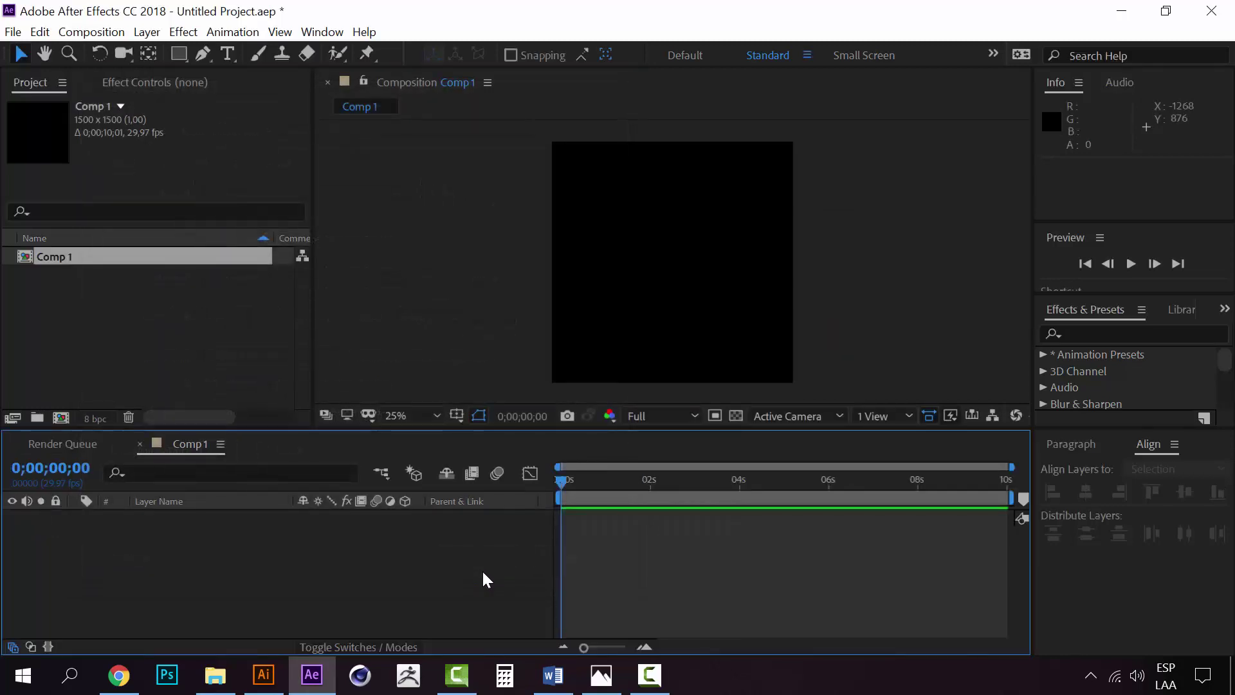
{"action": "left_click", "coordinate": [149, 322]}
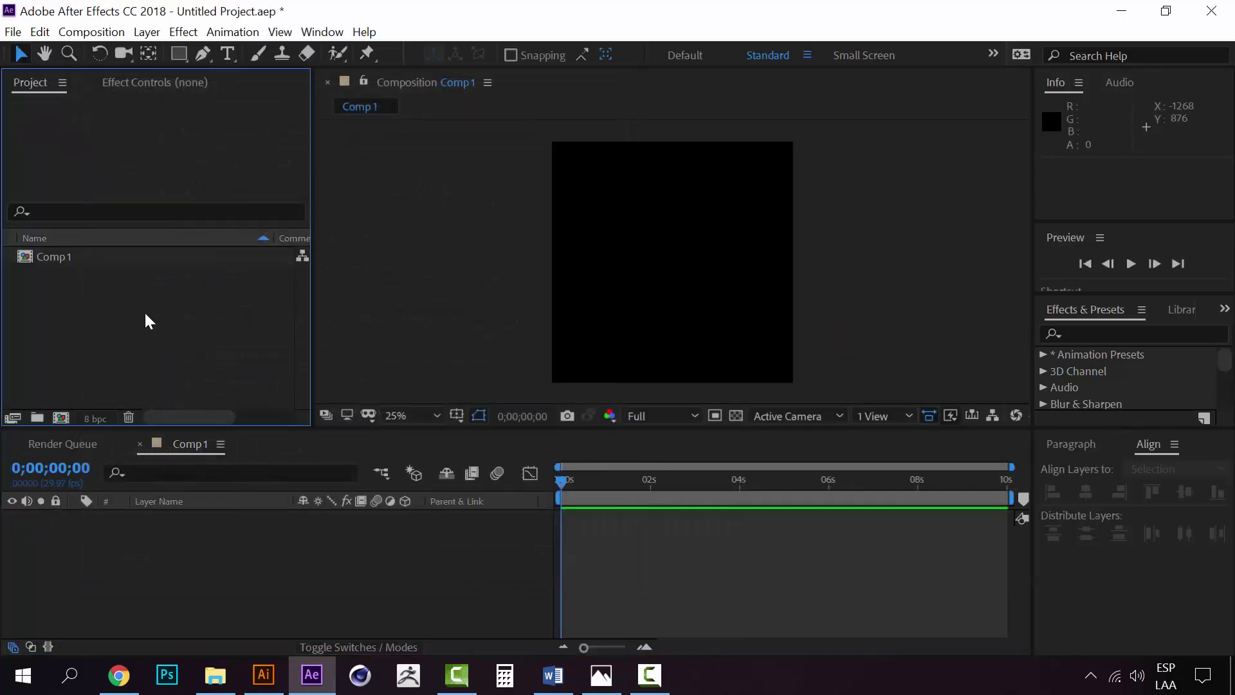
Step: Import Vector File.ai through the Project panel's Import > File dialog
{"action": "right_click", "coordinate": [101, 298]}
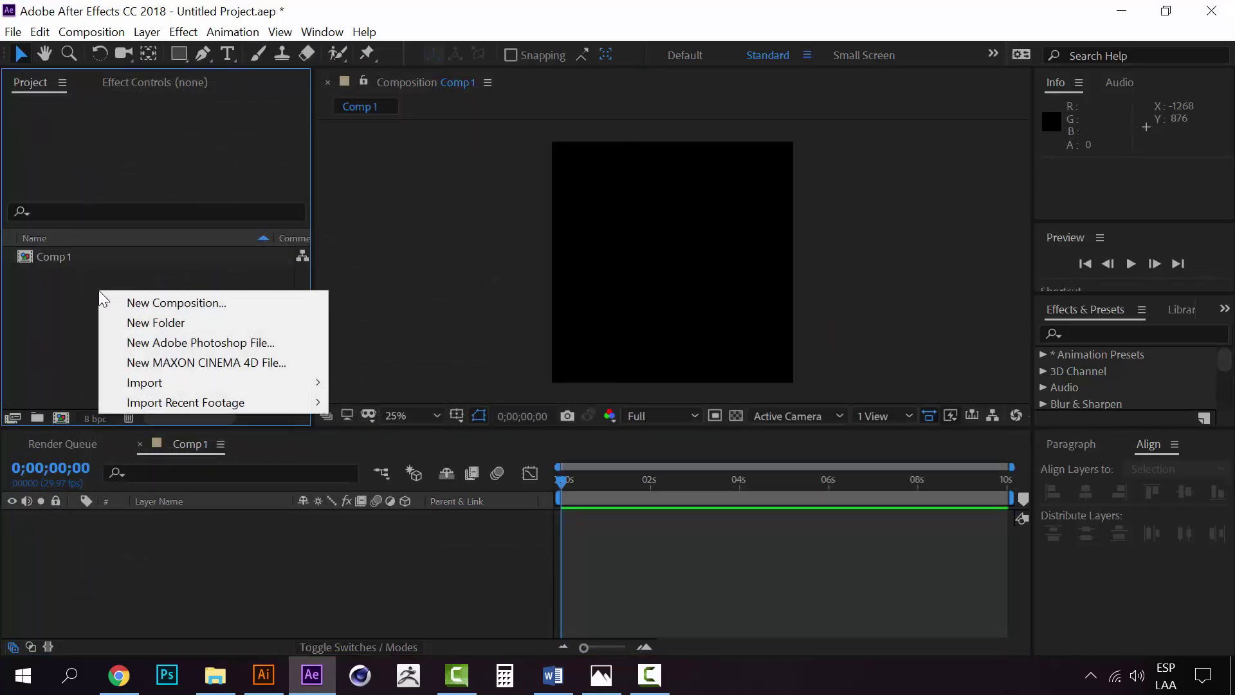
{"action": "mouse_move", "coordinate": [225, 386]}
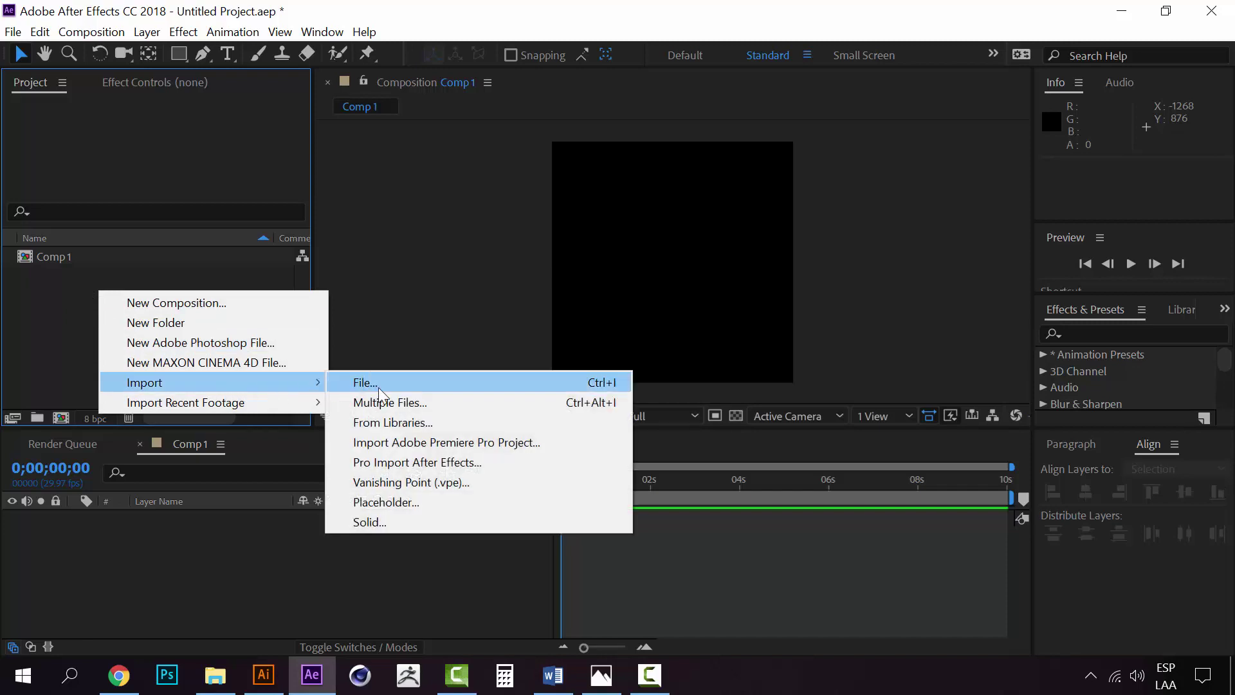
{"action": "left_click", "coordinate": [384, 384]}
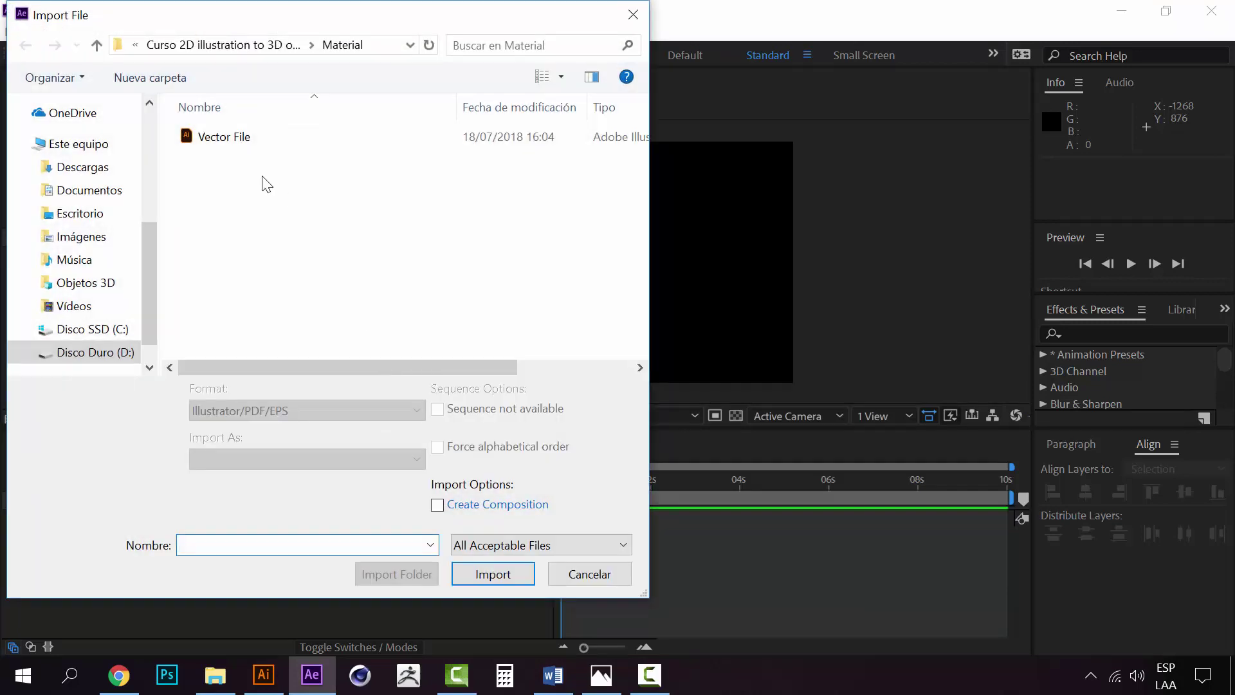
{"action": "left_click", "coordinate": [247, 141]}
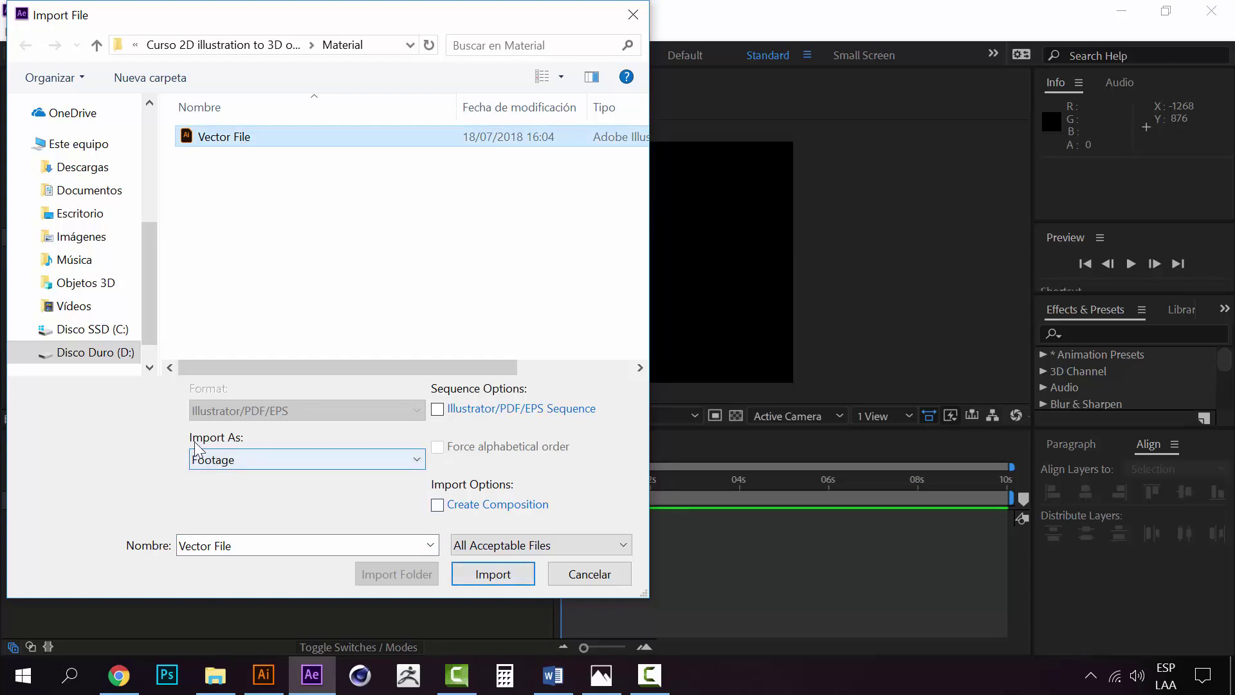
{"action": "left_click", "coordinate": [489, 574]}
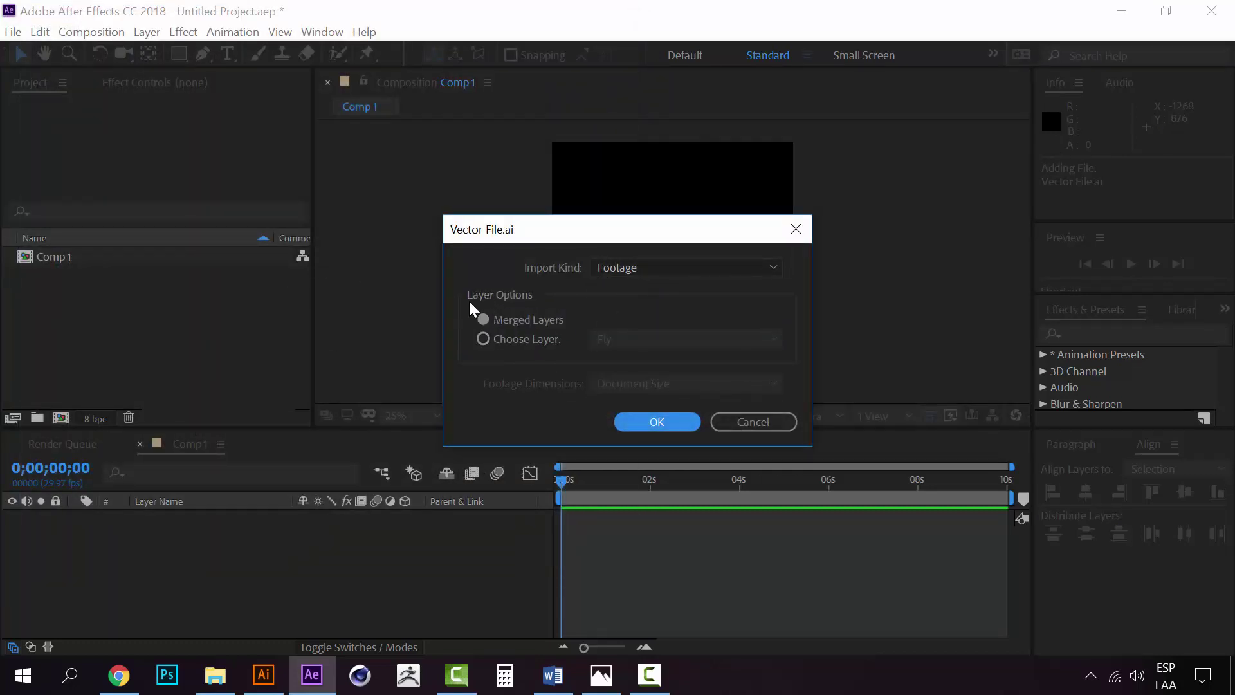
Step: Import Vector File.ai as footage with Merged Layers after reviewing its layer list
{"action": "left_click", "coordinate": [540, 341]}
{"action": "left_click", "coordinate": [679, 340]}
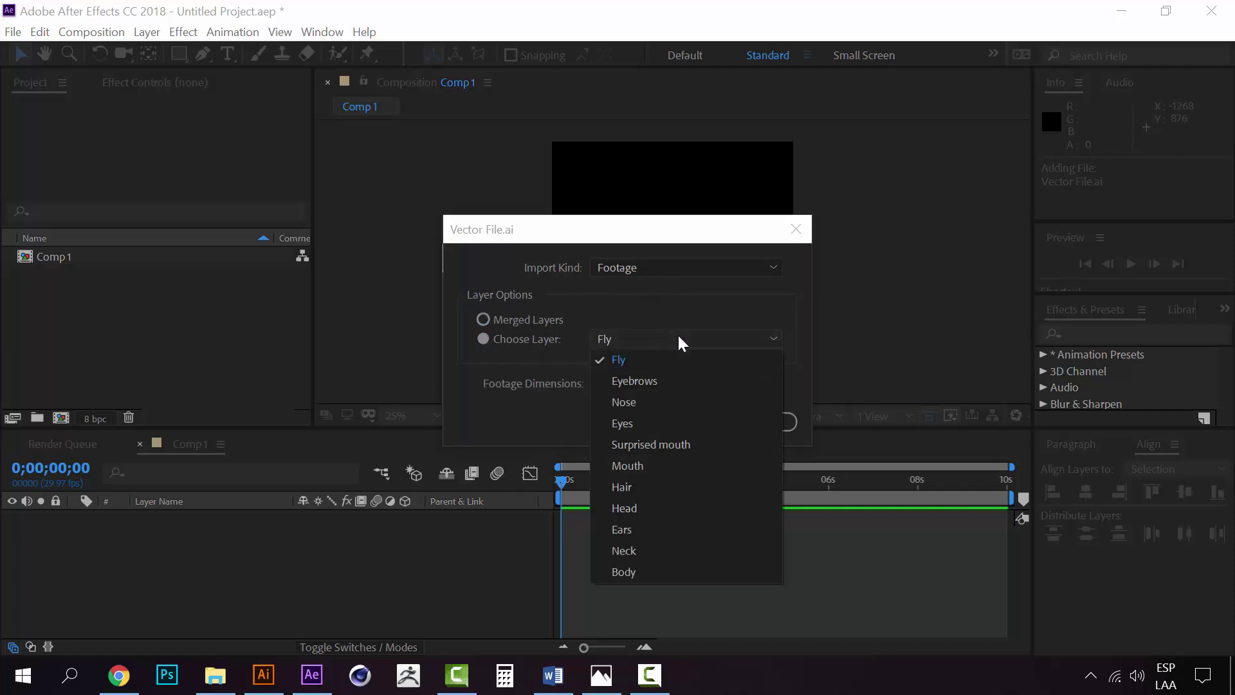
{"action": "left_click", "coordinate": [682, 343]}
{"action": "left_click", "coordinate": [774, 339]}
{"action": "left_click", "coordinate": [775, 344]}
{"action": "left_click", "coordinate": [494, 327]}
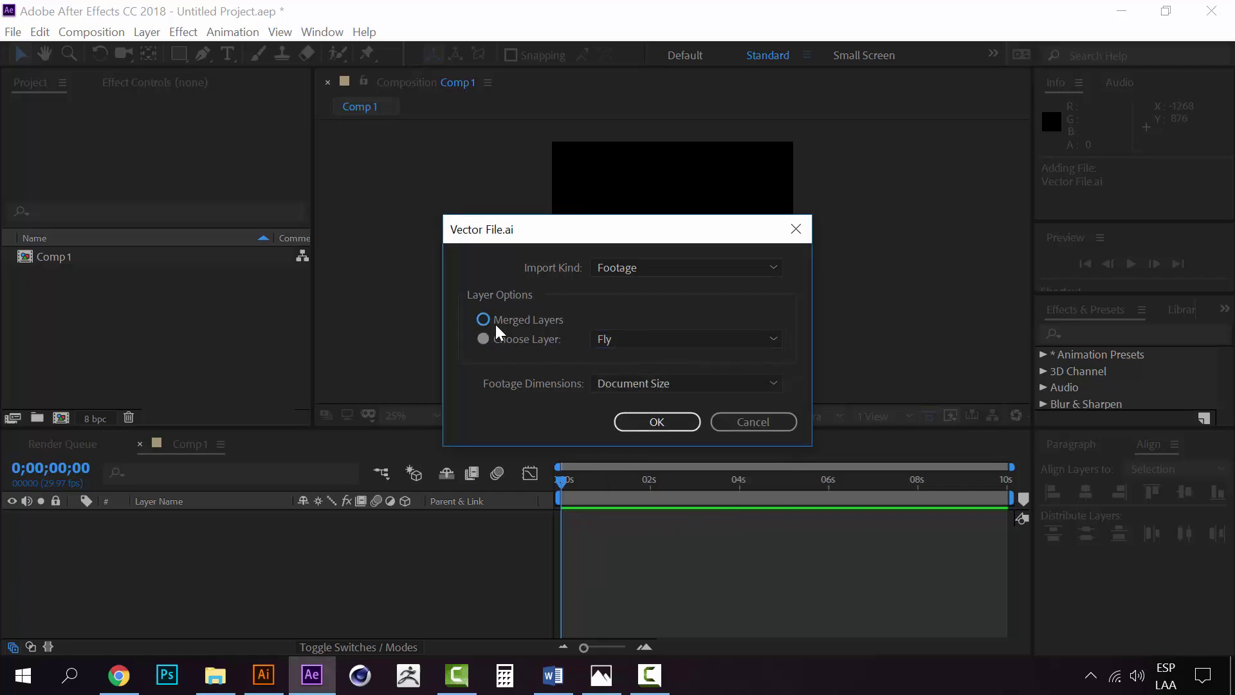
{"action": "left_click", "coordinate": [679, 426]}
Step: Add the Vector File.ai footage to Comp 1 and test nudging the character up and down
{"action": "left_click", "coordinate": [126, 325]}
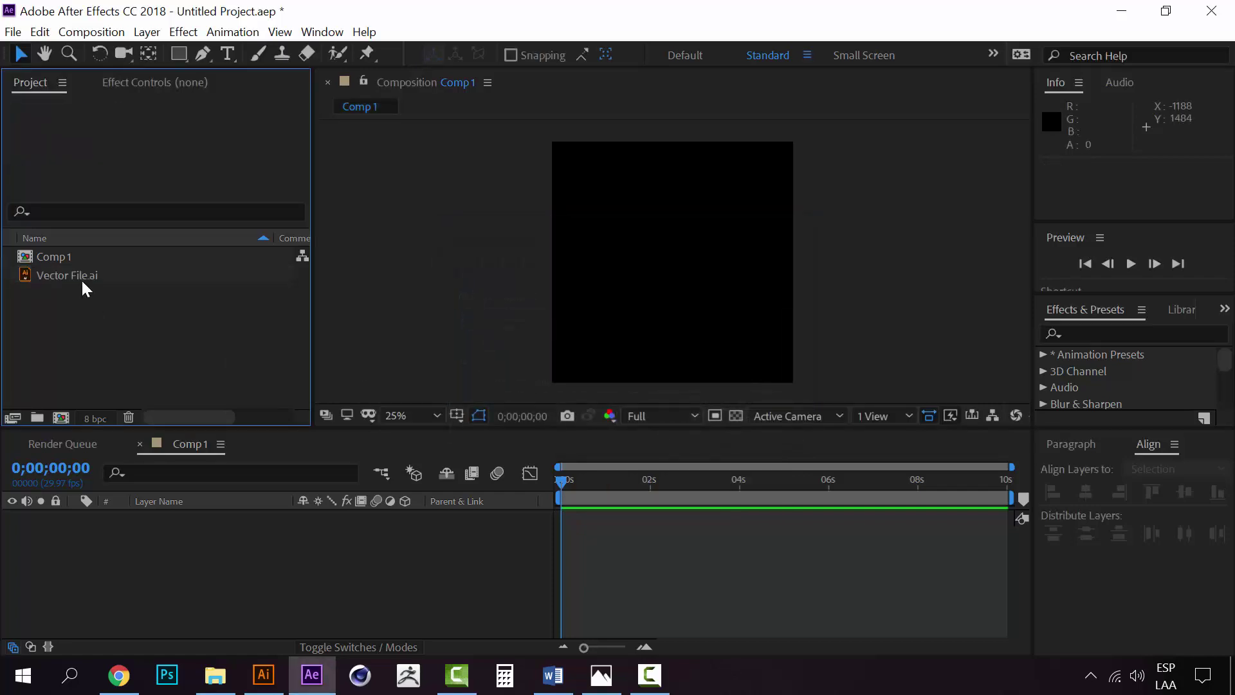
{"action": "left_click_drag", "start_coordinate": [86, 284], "coordinate": [209, 553]}
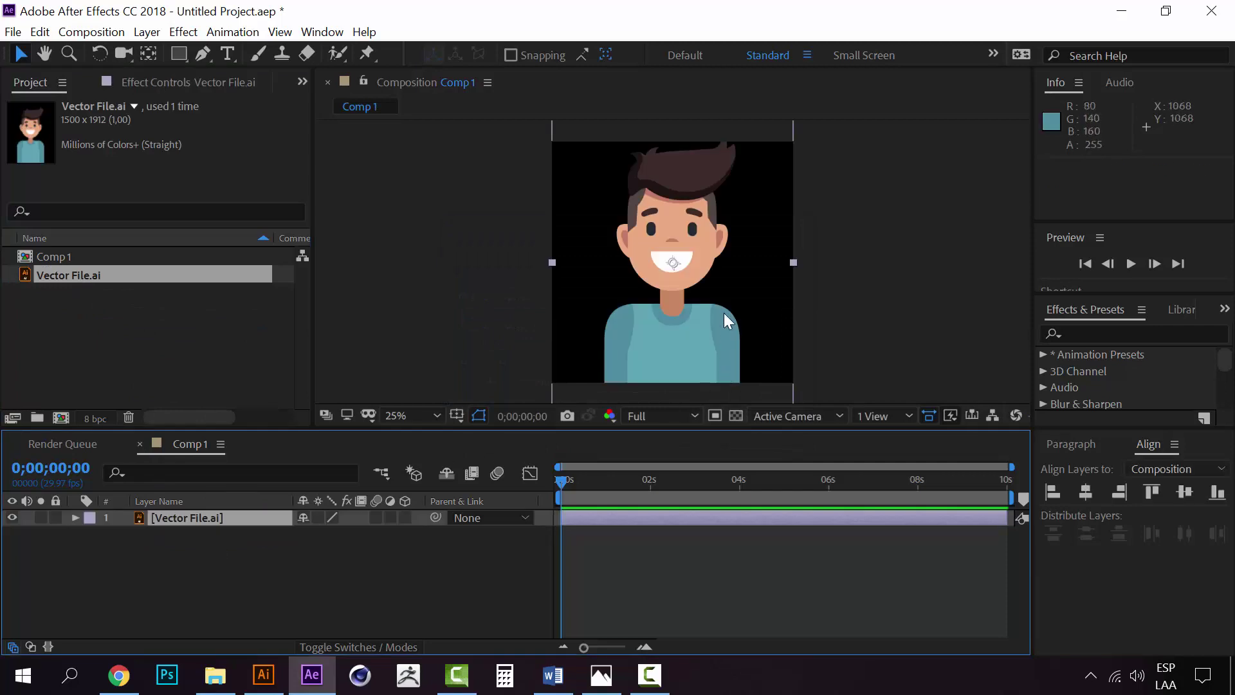
{"action": "left_click_drag", "start_coordinate": [675, 233], "coordinate": [676, 254]}
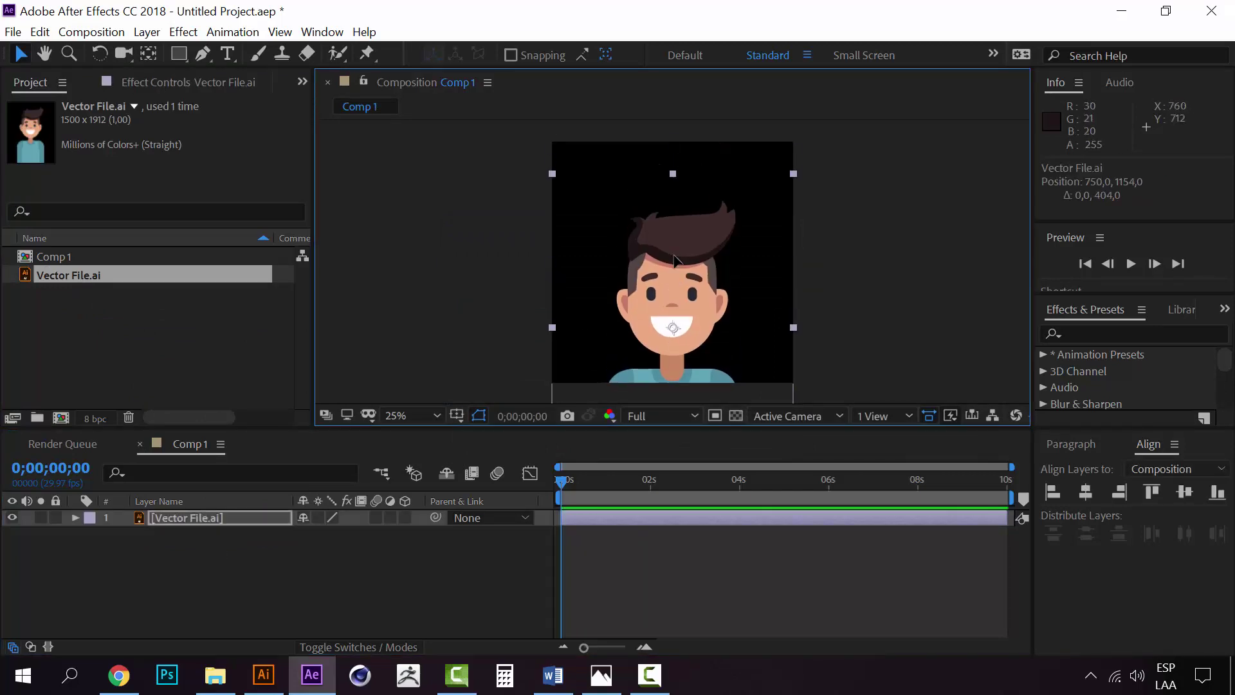
{"action": "left_click_drag", "start_coordinate": [694, 336], "coordinate": [695, 289]}
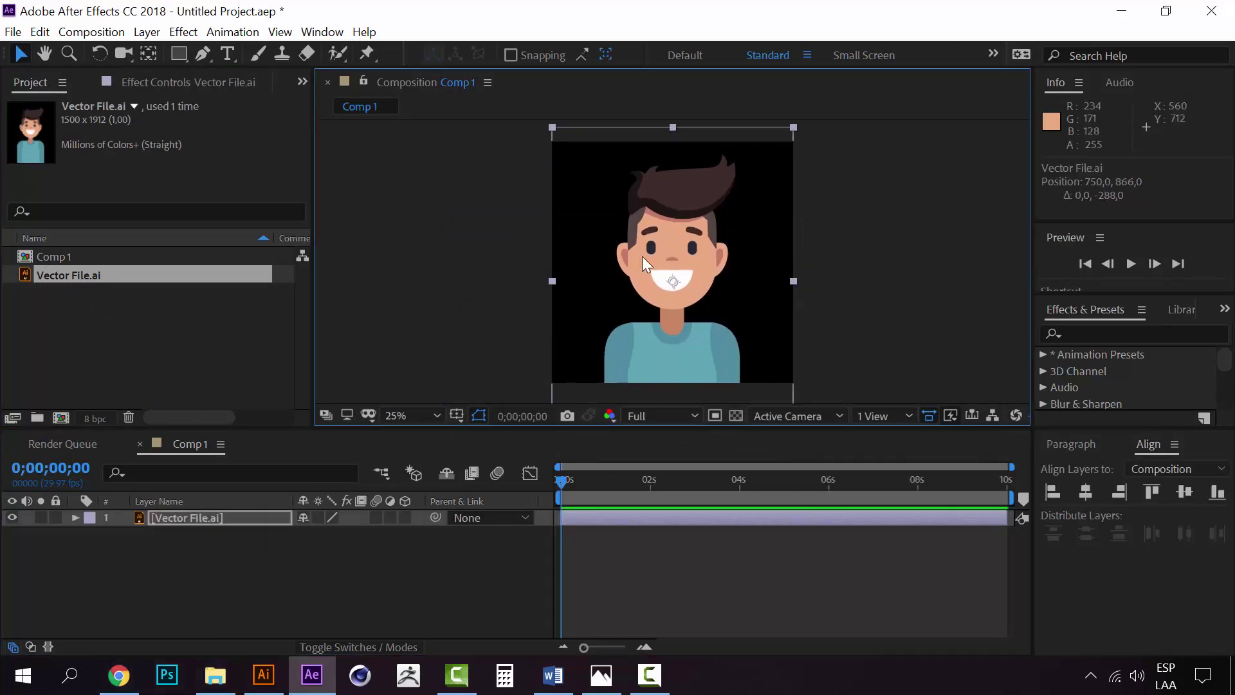
{"action": "left_click_drag", "start_coordinate": [697, 201], "coordinate": [698, 208]}
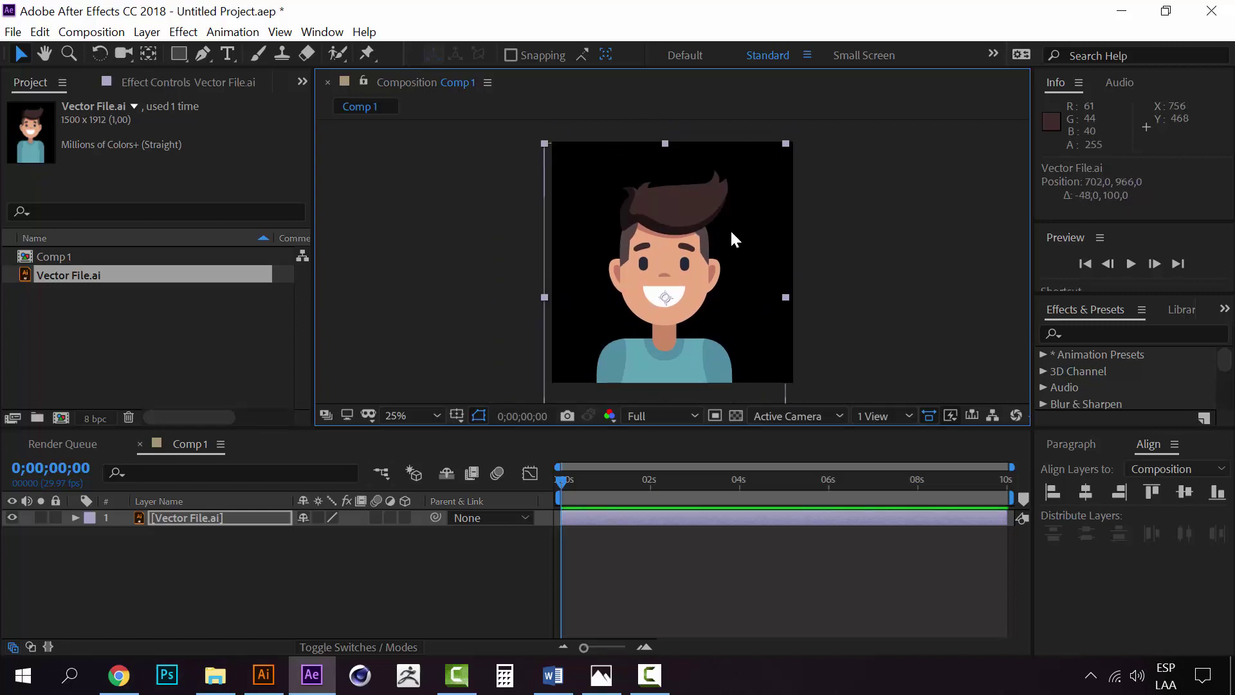
{"action": "key", "text": "ctrl+z"}
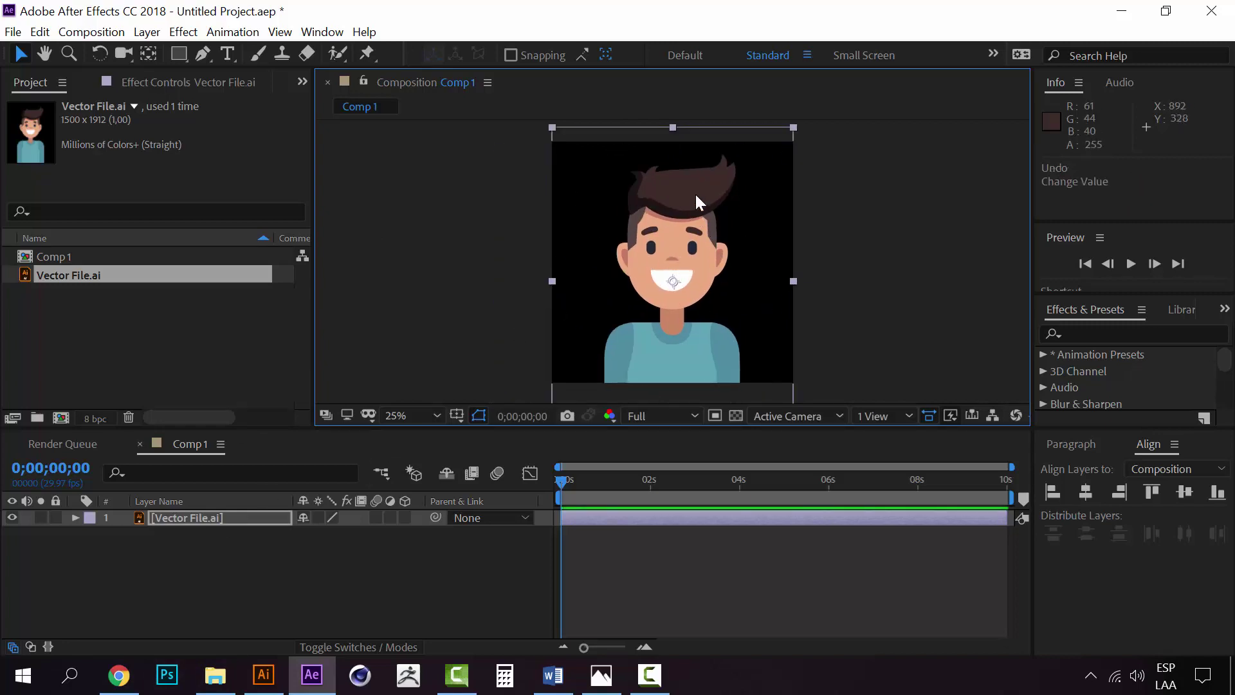
Step: Try moving the character in several directions, undoing each so it stays centred
{"action": "left_click_drag", "start_coordinate": [695, 192], "coordinate": [646, 252]}
{"action": "key", "text": "ctrl+z"}
{"action": "left_click_drag", "start_coordinate": [685, 201], "coordinate": [753, 146]}
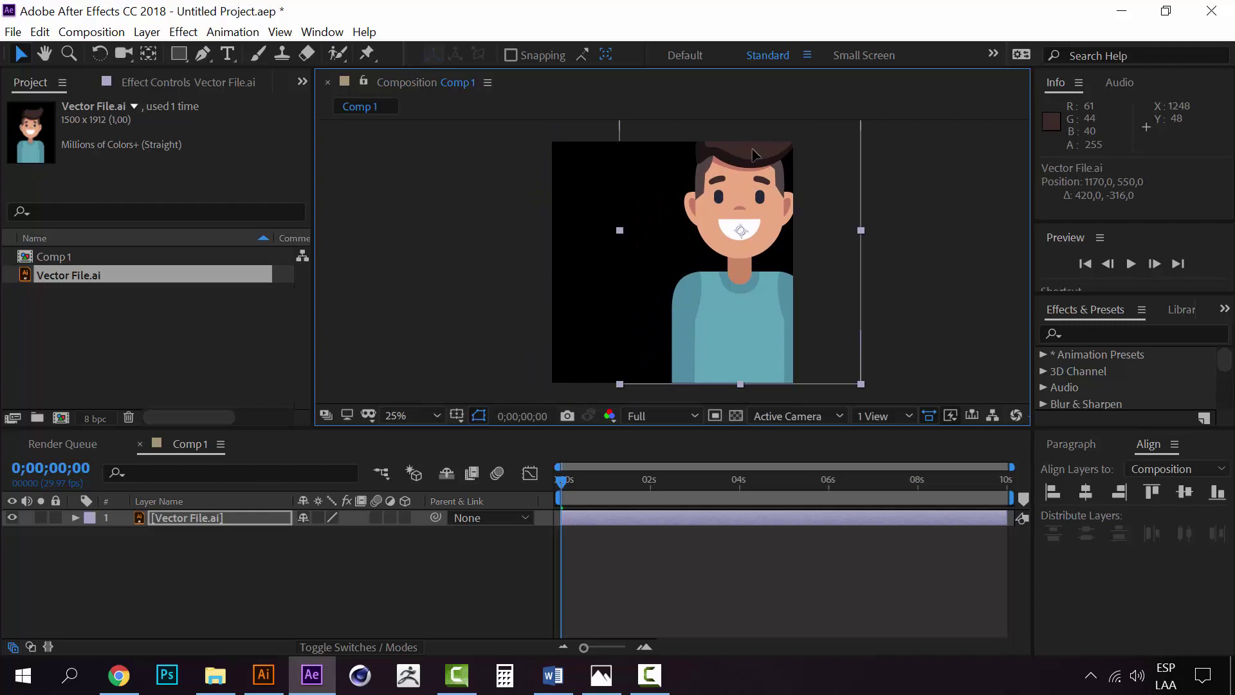
{"action": "key", "text": "ctrl+z"}
{"action": "left_click_drag", "start_coordinate": [727, 197], "coordinate": [459, 322]}
{"action": "key", "text": "ctrl+z"}
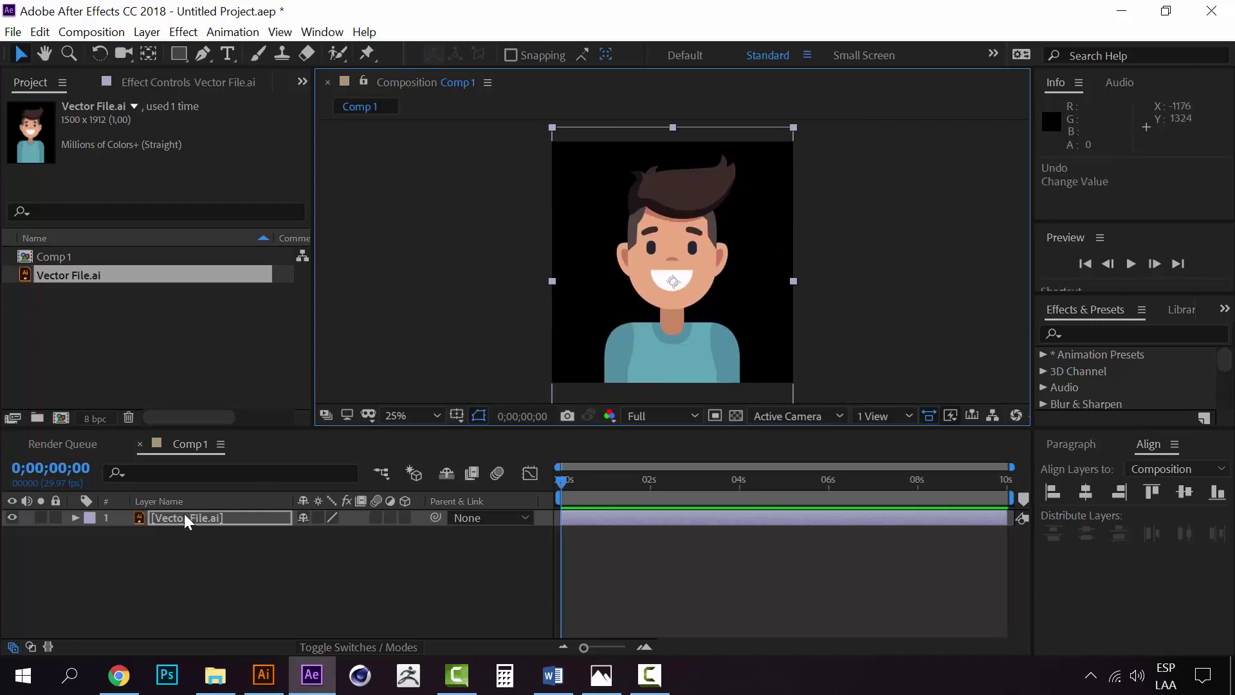
{"action": "left_click", "coordinate": [185, 517]}
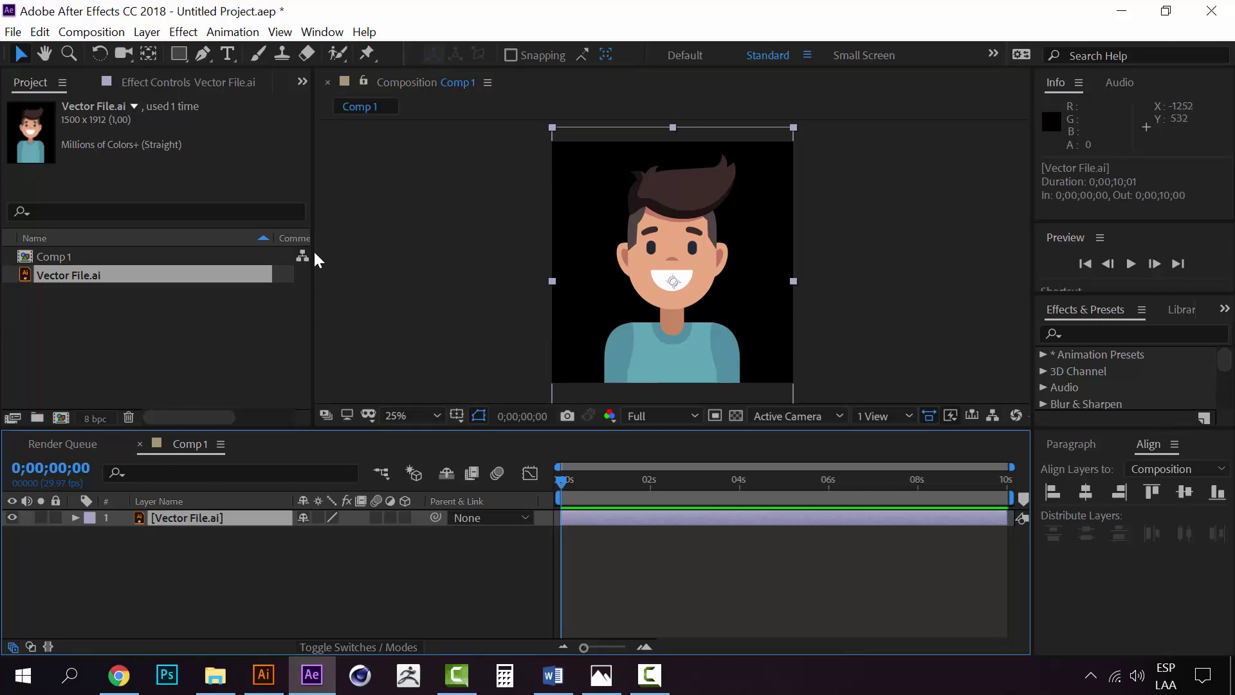
{"action": "left_click", "coordinate": [261, 677]}
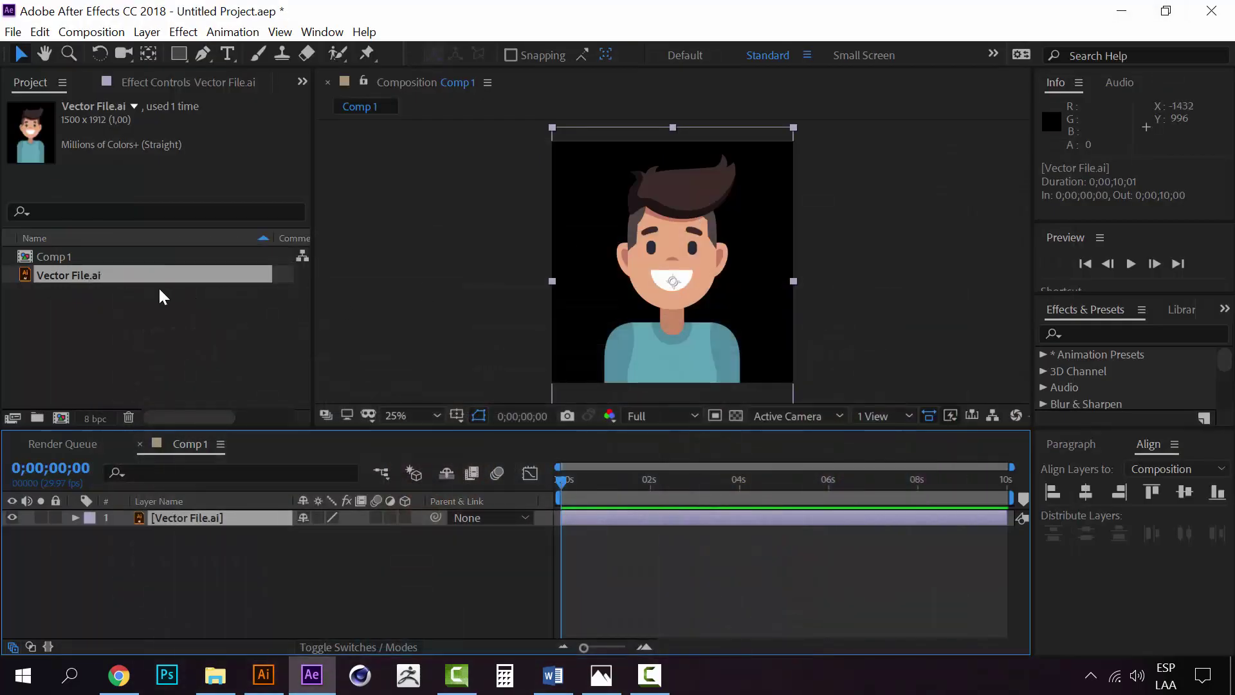
{"action": "left_click", "coordinate": [71, 276]}
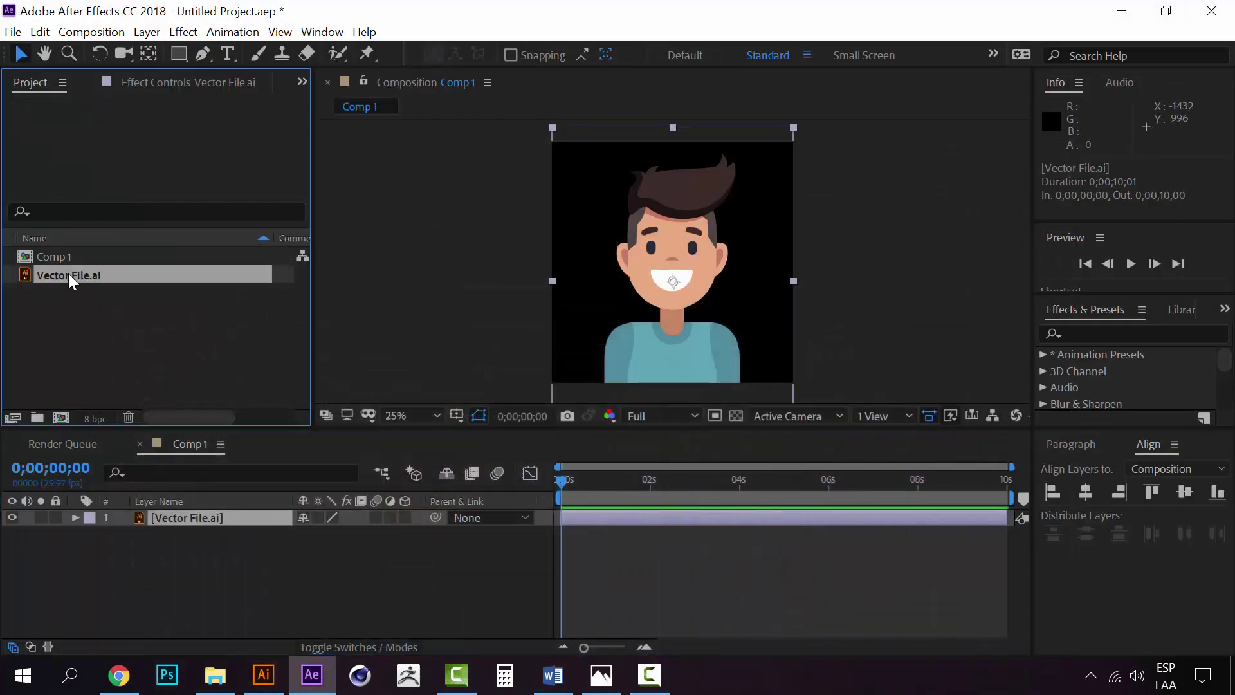
Step: Delete the Vector File.ai footage and re-import it as Composition - Retain Layer Sizes
{"action": "key", "text": "Delete"}
{"action": "left_click", "coordinate": [740, 362]}
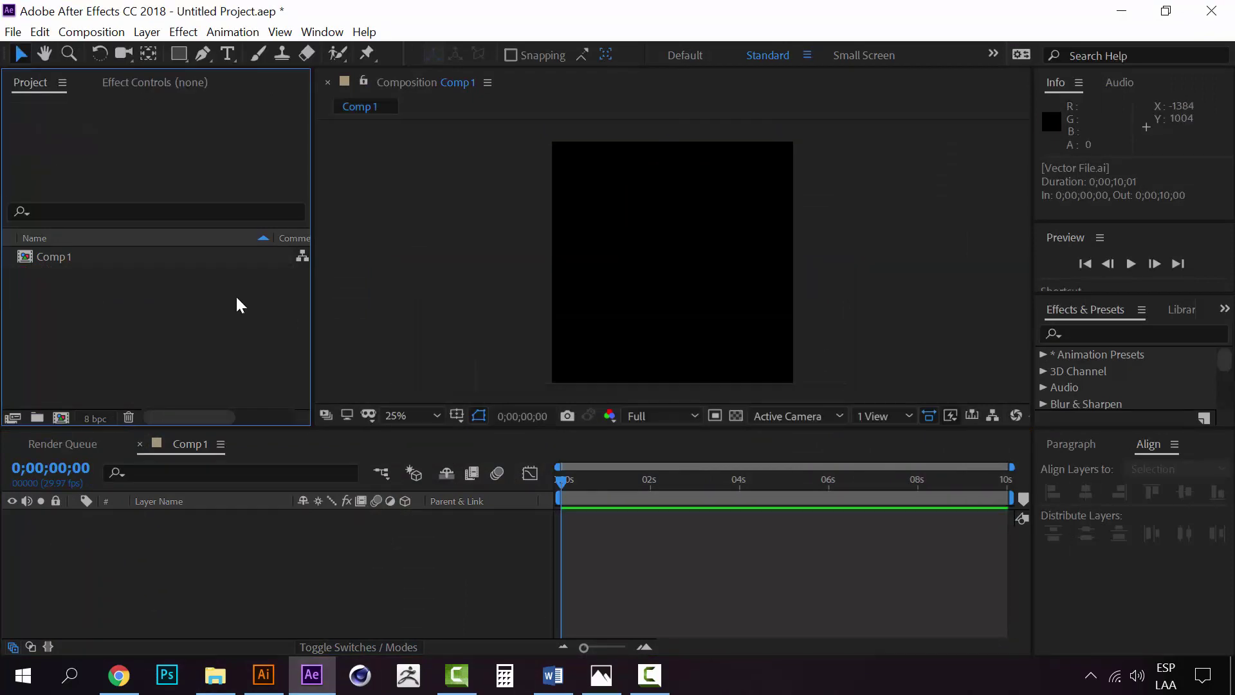
{"action": "double_click", "coordinate": [151, 307]}
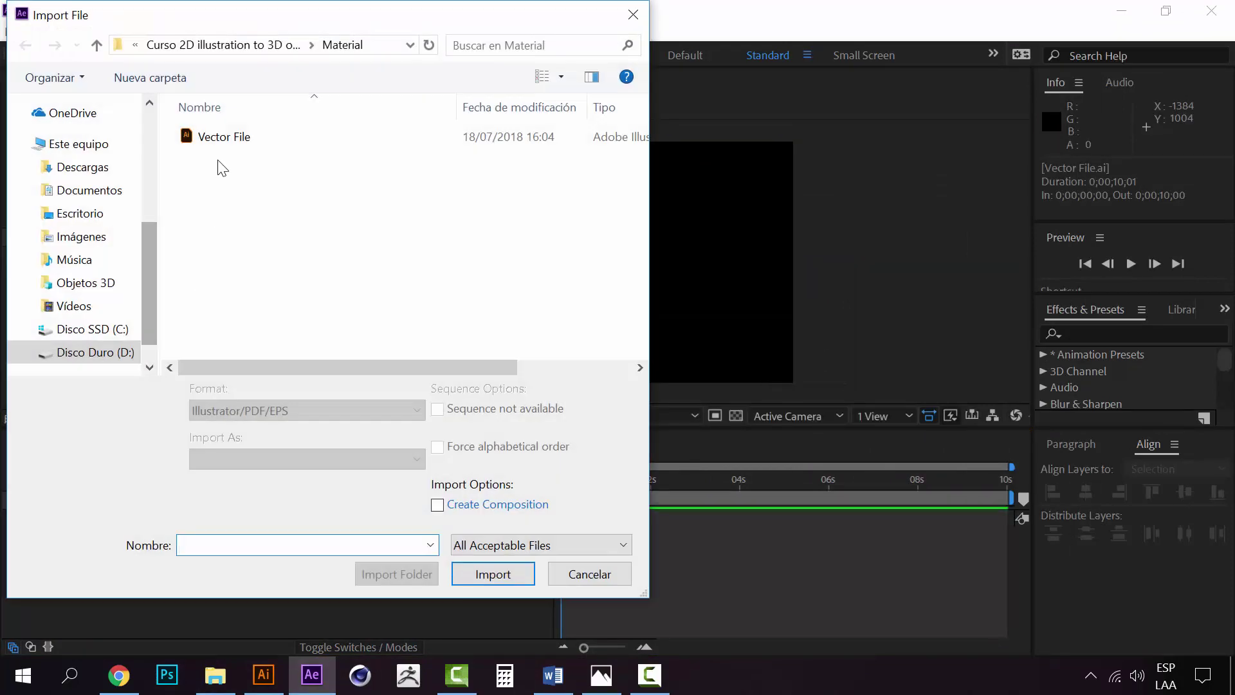
{"action": "left_click", "coordinate": [225, 137]}
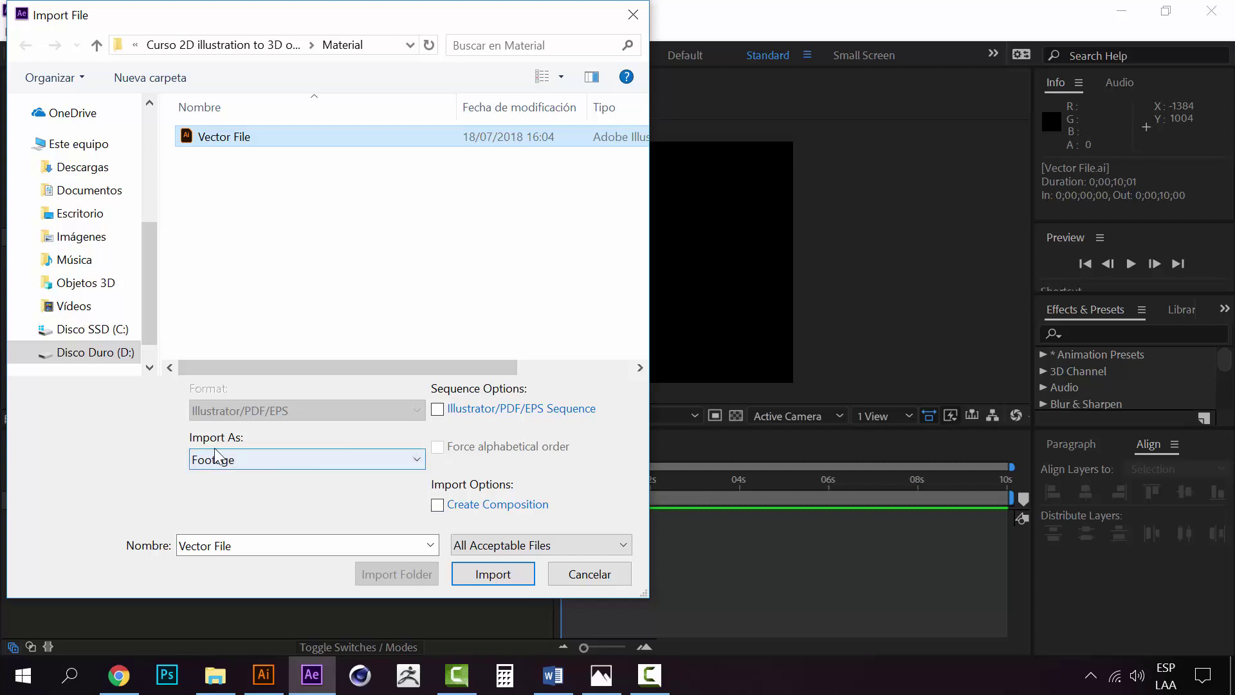
{"action": "left_click", "coordinate": [423, 462]}
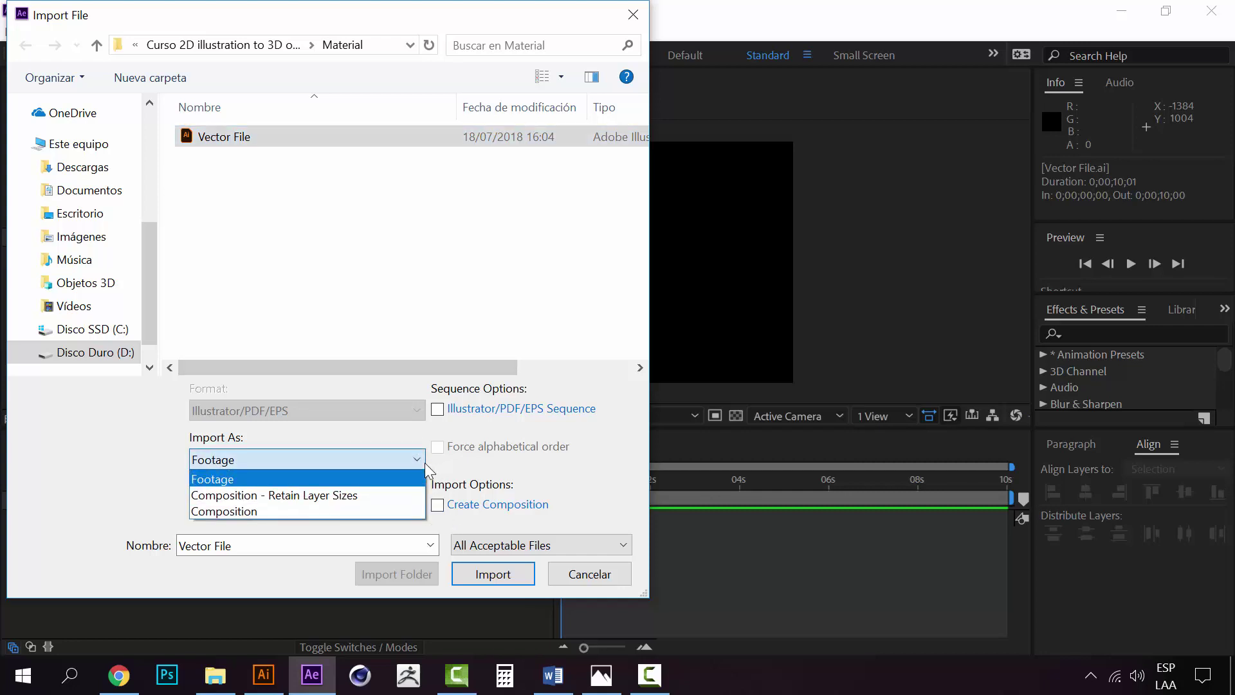
{"action": "left_click", "coordinate": [286, 501]}
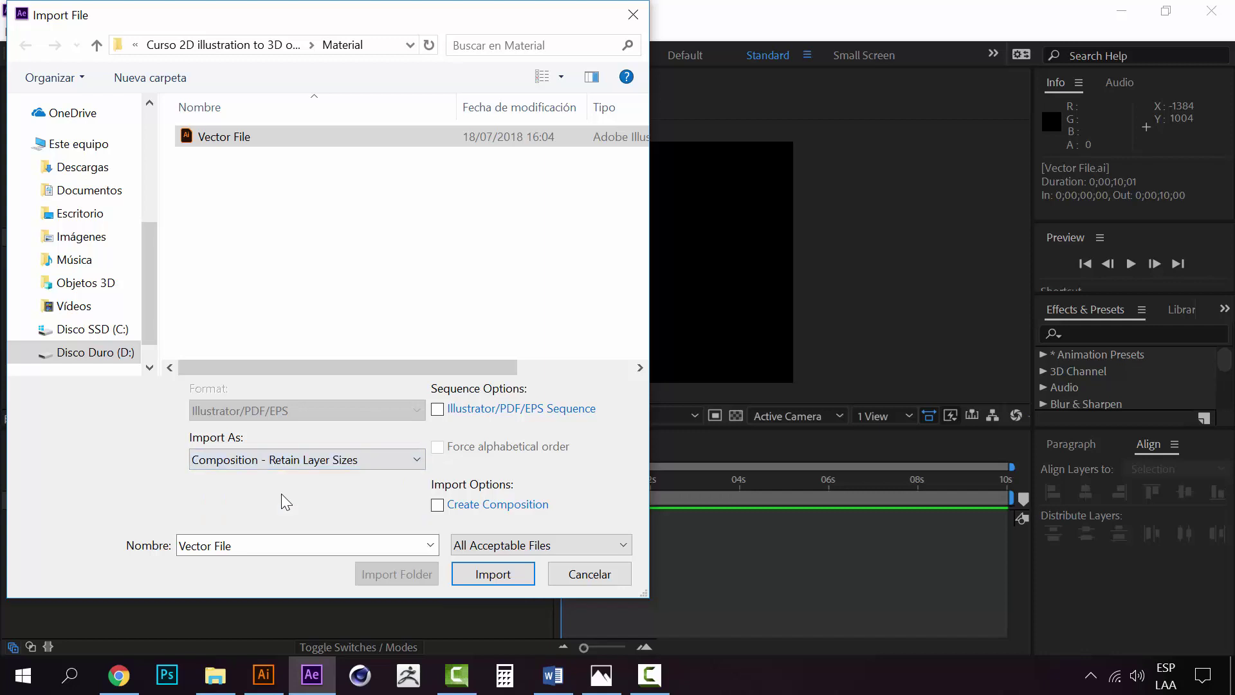
{"action": "left_click", "coordinate": [493, 574]}
Step: Inspect the Body, Surprised mouth and Nose files in the Vector File Layers folder
{"action": "left_click", "coordinate": [132, 332]}
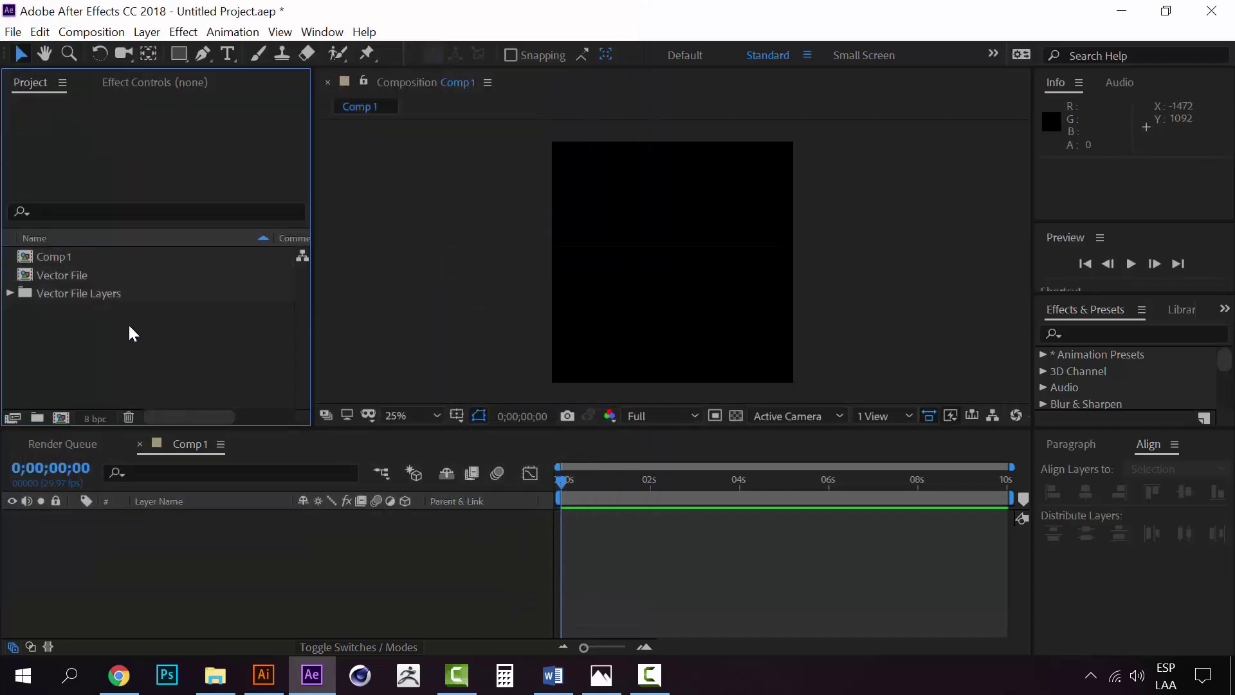
{"action": "left_click", "coordinate": [62, 277]}
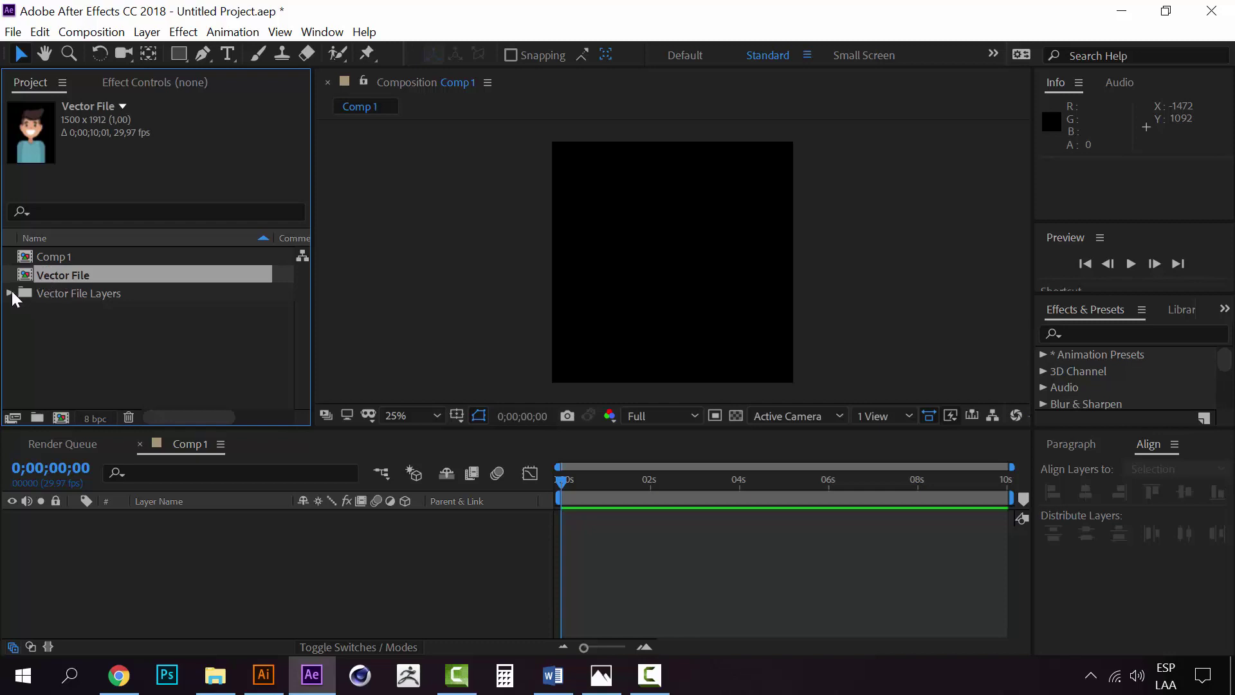
{"action": "left_click", "coordinate": [45, 295]}
{"action": "left_click", "coordinate": [10, 294]}
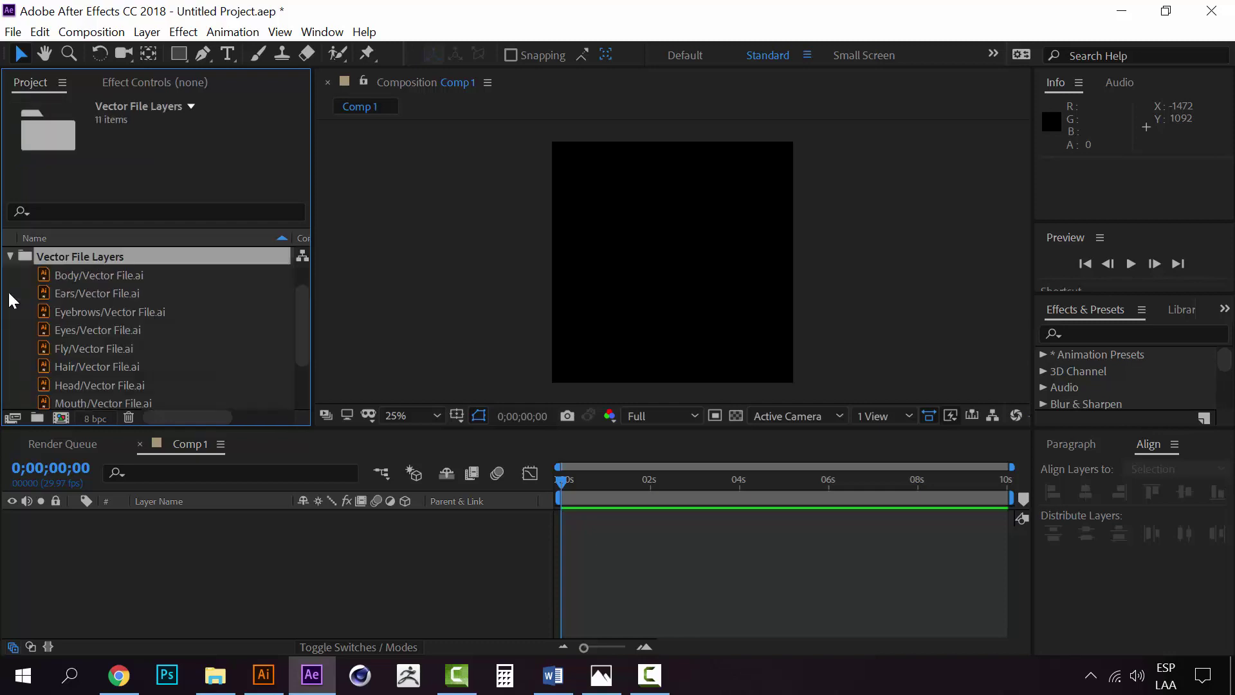
{"action": "left_click", "coordinate": [93, 281]}
{"action": "scroll", "coordinate": [101, 364], "scroll_direction": "down", "scroll_amount": 3}
{"action": "left_click", "coordinate": [99, 387]}
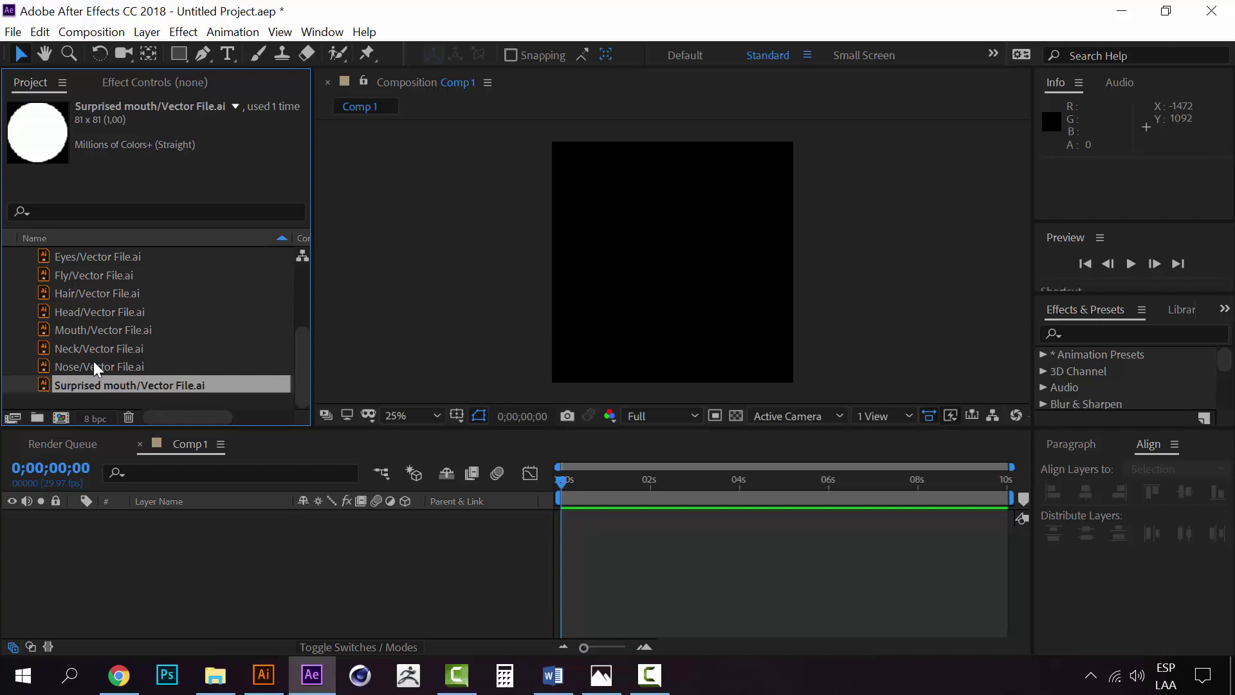
{"action": "left_click", "coordinate": [95, 366]}
{"action": "scroll", "coordinate": [95, 368], "scroll_direction": "up", "scroll_amount": 3}
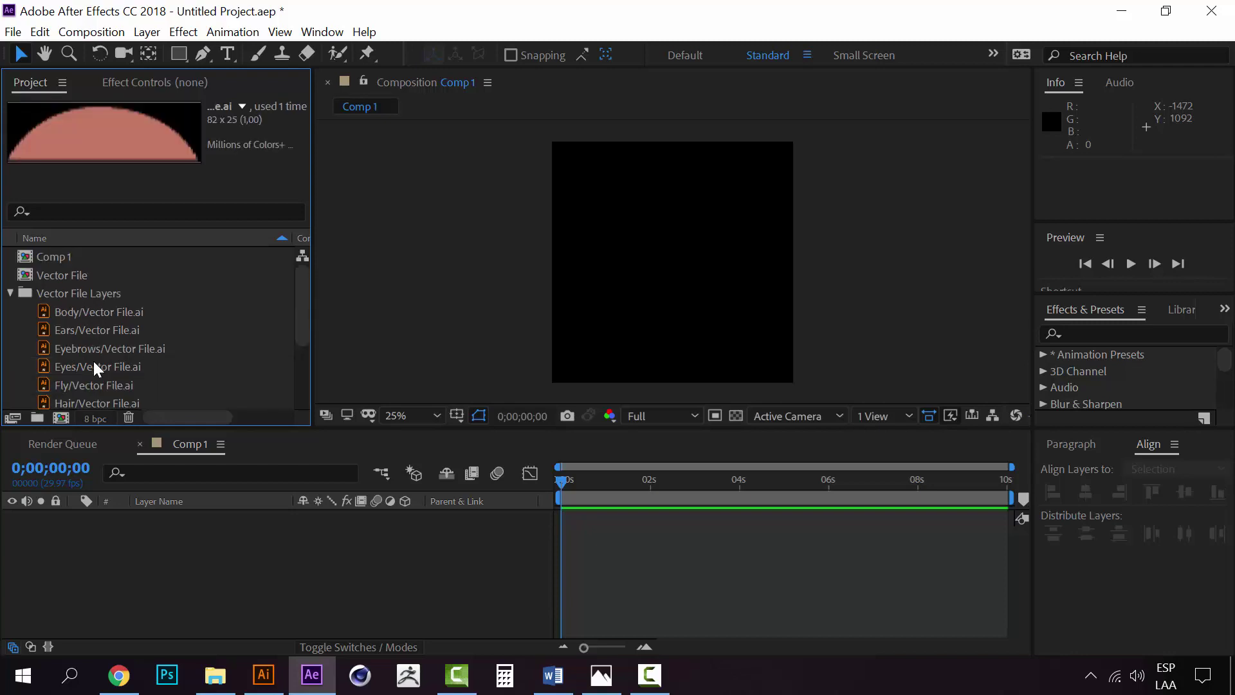
Step: Collapse the Vector File Layers folder and drag the Vector File composition into Comp 1
{"action": "mouse_move", "coordinate": [122, 315]}
{"action": "left_mouse_down"}
{"action": "mouse_move", "coordinate": [202, 523]}
{"action": "mouse_move", "coordinate": [82, 300]}
{"action": "mouse_move", "coordinate": [113, 315]}
{"action": "left_mouse_up"}
{"action": "left_click", "coordinate": [11, 294]}
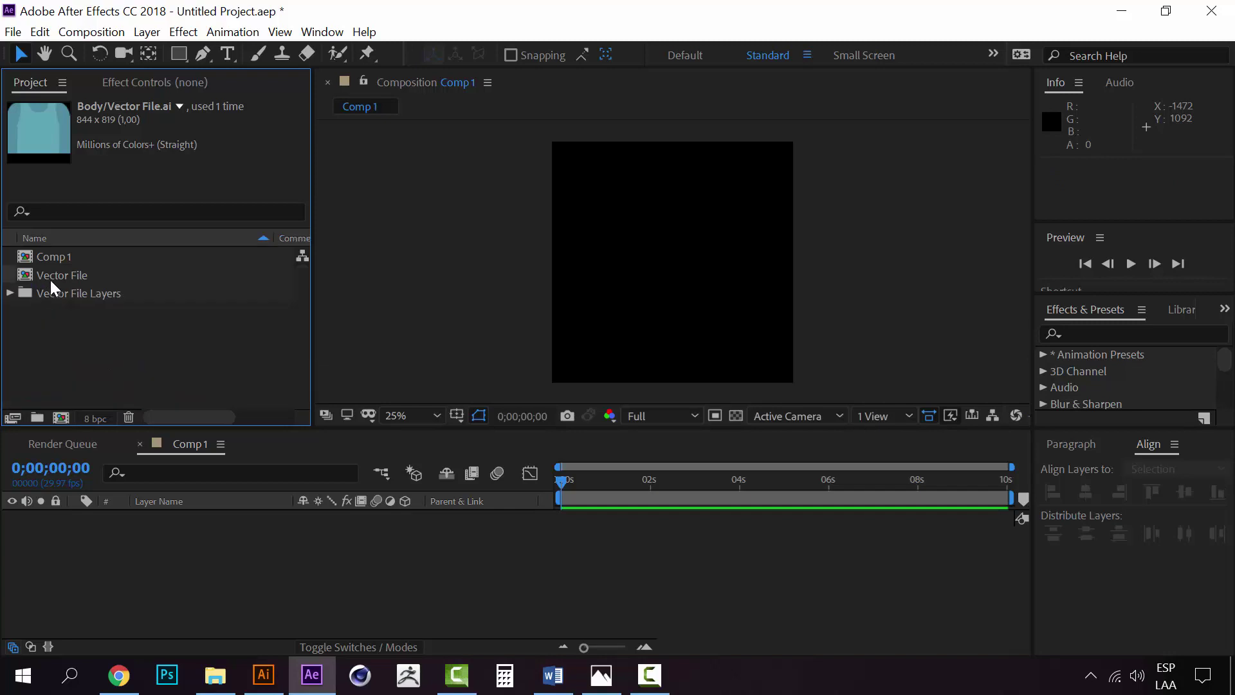
{"action": "left_click_drag", "start_coordinate": [81, 275], "coordinate": [122, 552]}
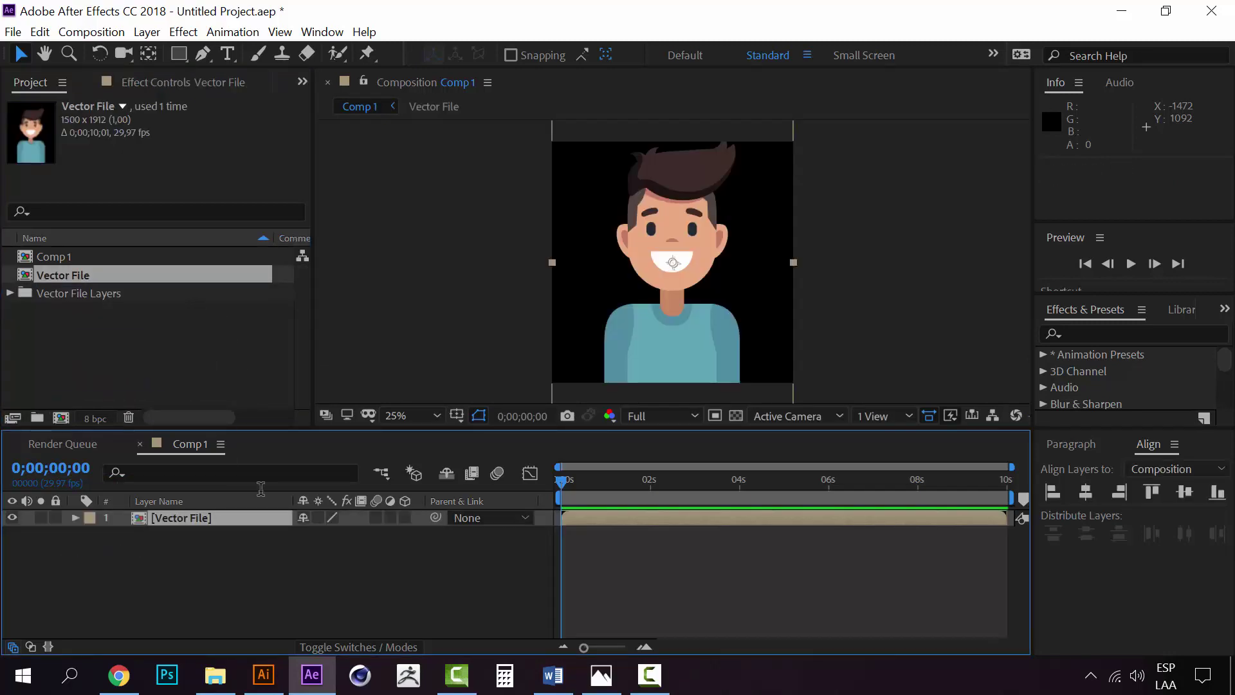
Step: Move the character lower in Comp 1 and open Vector File to review its Fly-to-Body layers
{"action": "left_click_drag", "start_coordinate": [697, 184], "coordinate": [700, 221]}
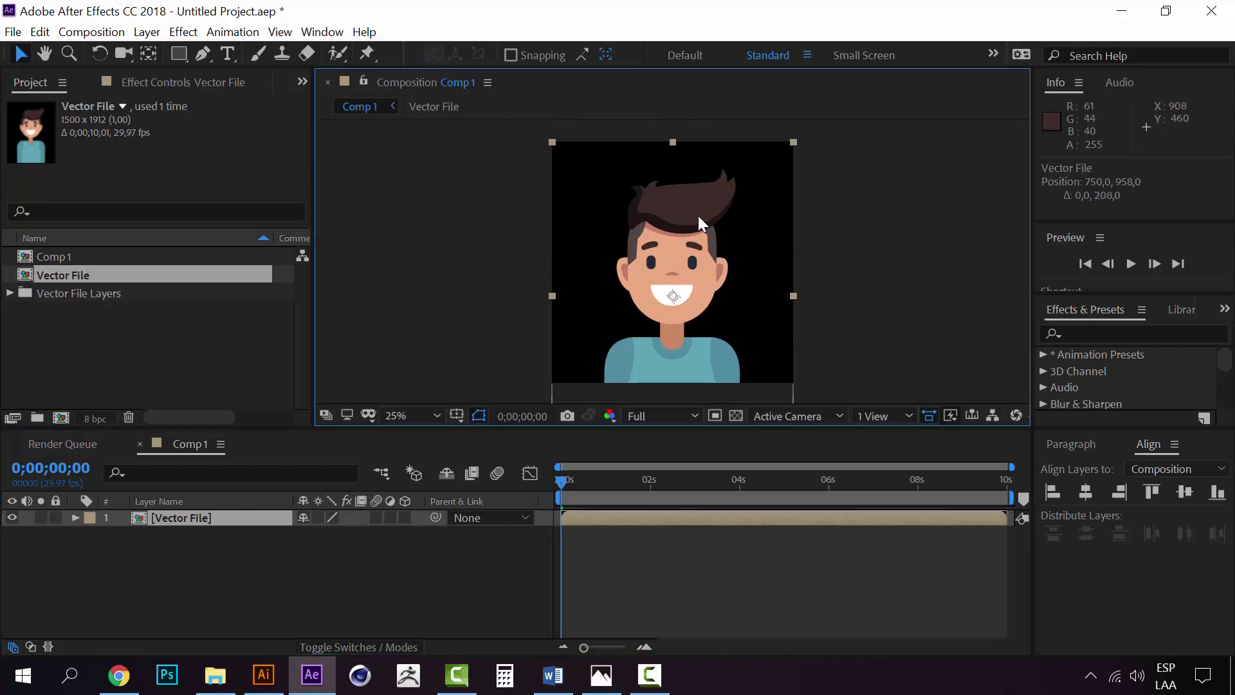
{"action": "double_click", "coordinate": [197, 523]}
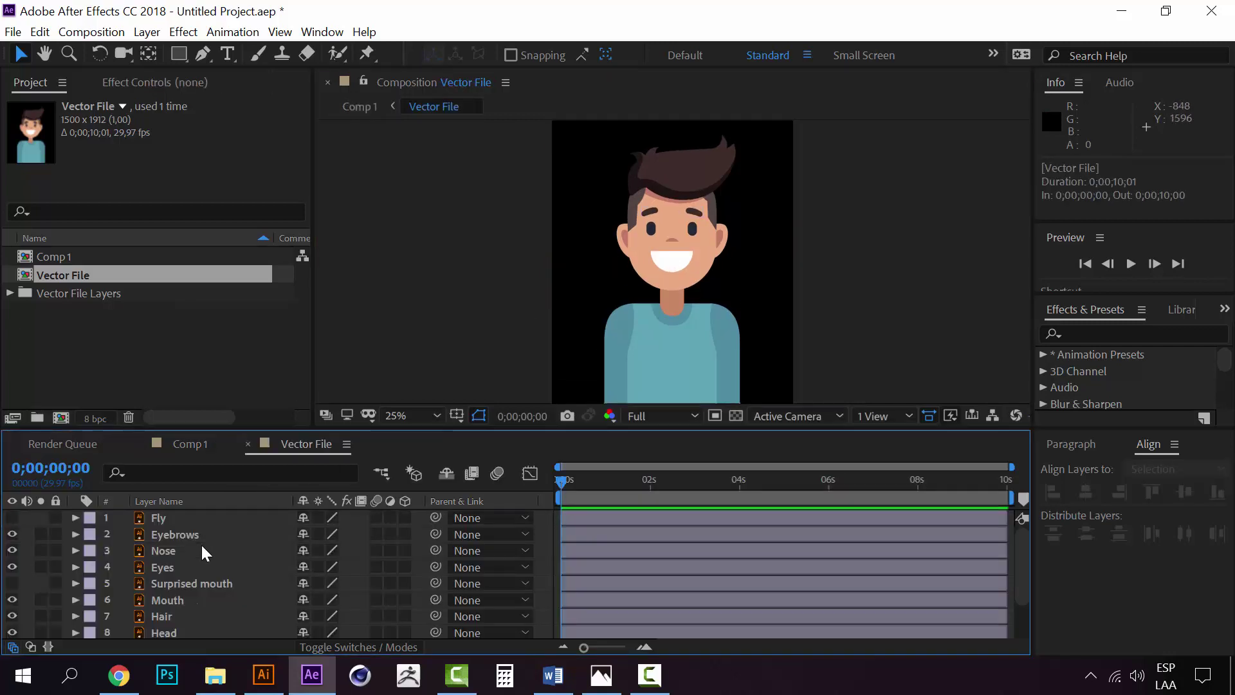
{"action": "left_click", "coordinate": [158, 518]}
{"action": "scroll", "coordinate": [169, 557], "scroll_direction": "down", "scroll_amount": 3}
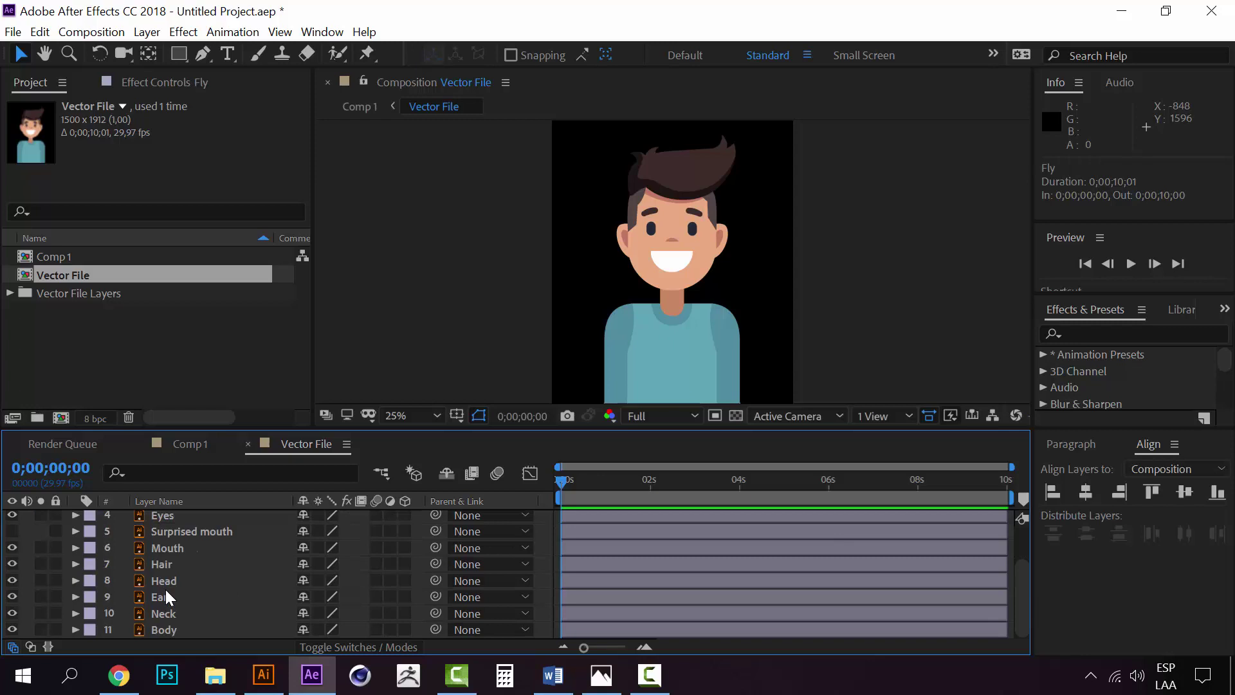
{"action": "left_click", "coordinate": [175, 633]}
{"action": "scroll", "coordinate": [174, 627], "scroll_direction": "up", "scroll_amount": 3}
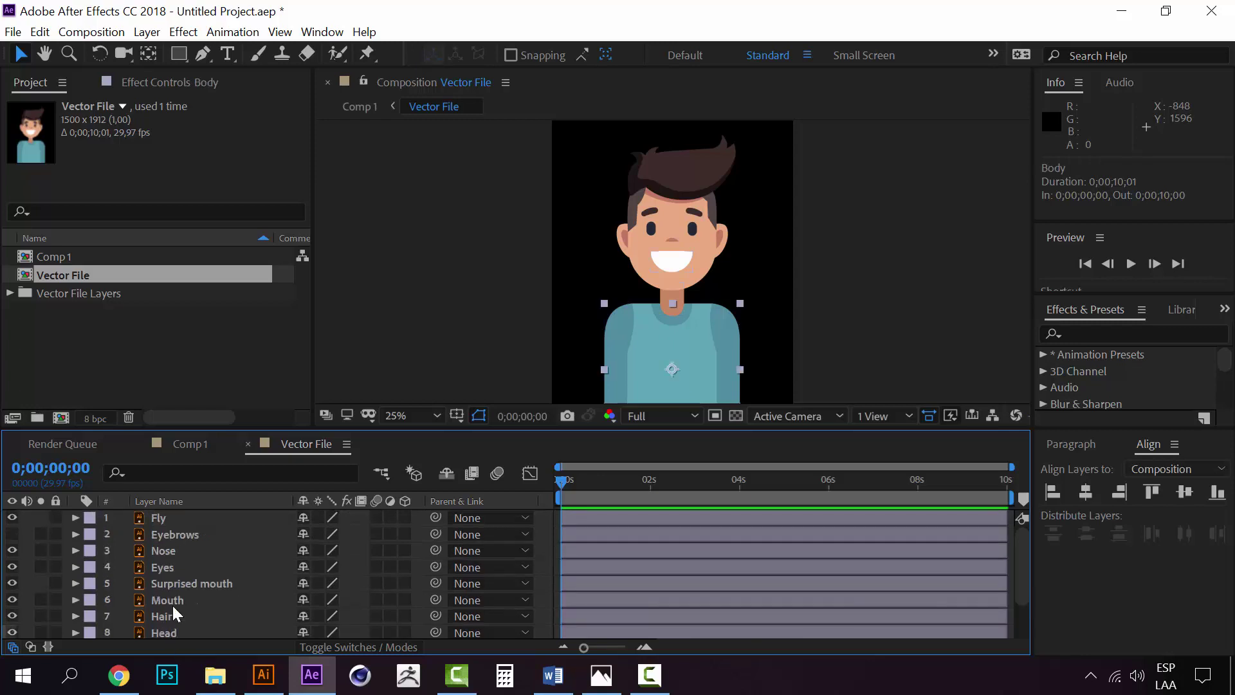
{"action": "scroll", "coordinate": [175, 604], "scroll_direction": "down", "scroll_amount": 3}
{"action": "scroll", "coordinate": [172, 583], "scroll_direction": "up", "scroll_amount": 3}
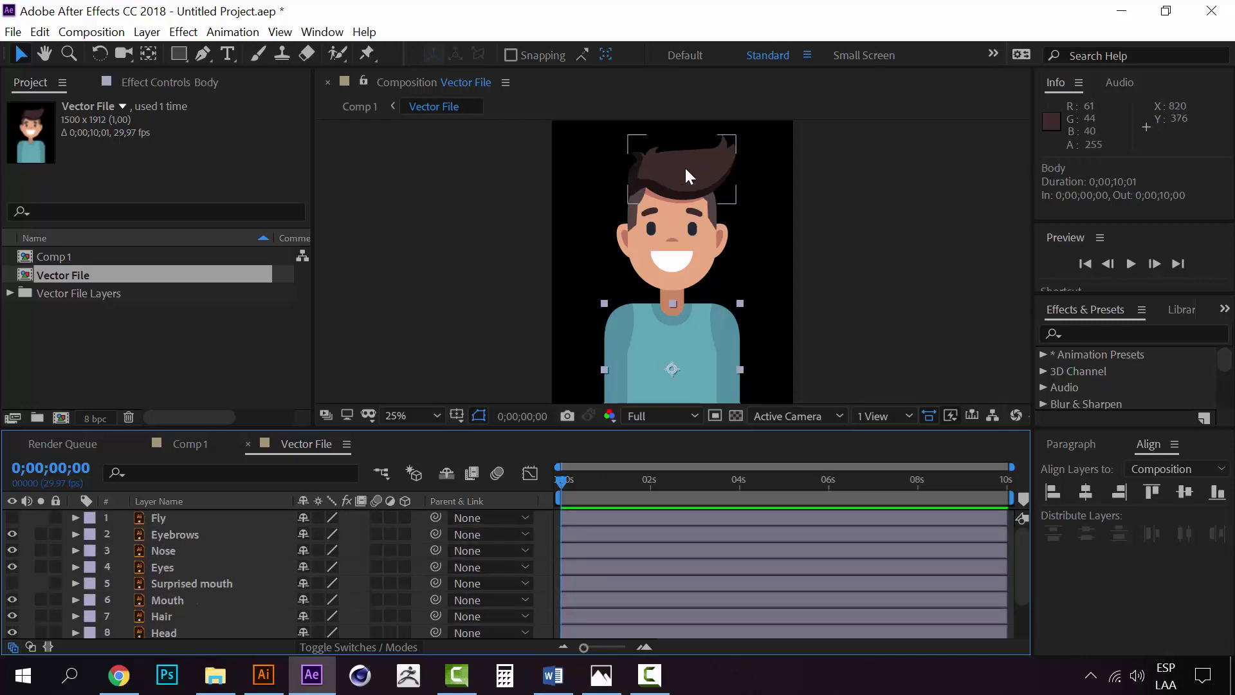
Step: Test moving the Hair layer and stretching the Eyes layer, undoing both
{"action": "left_click_drag", "start_coordinate": [684, 166], "coordinate": [647, 250]}
{"action": "key", "text": "ctrl+z"}
{"action": "left_click", "coordinate": [740, 223]}
{"action": "left_click", "coordinate": [649, 226]}
{"action": "key", "text": "ctrl+z"}
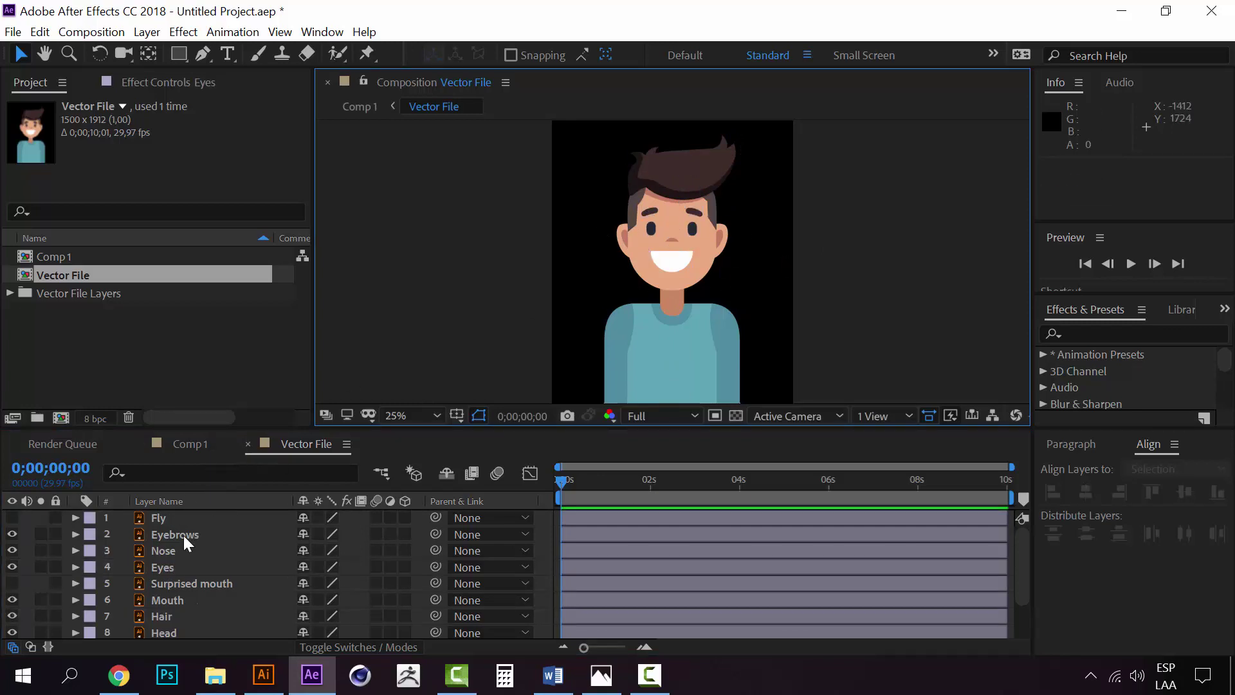
Step: Cut all 11 layers, Fly through Body, out of the Vector File composition
{"action": "left_click", "coordinate": [189, 445]}
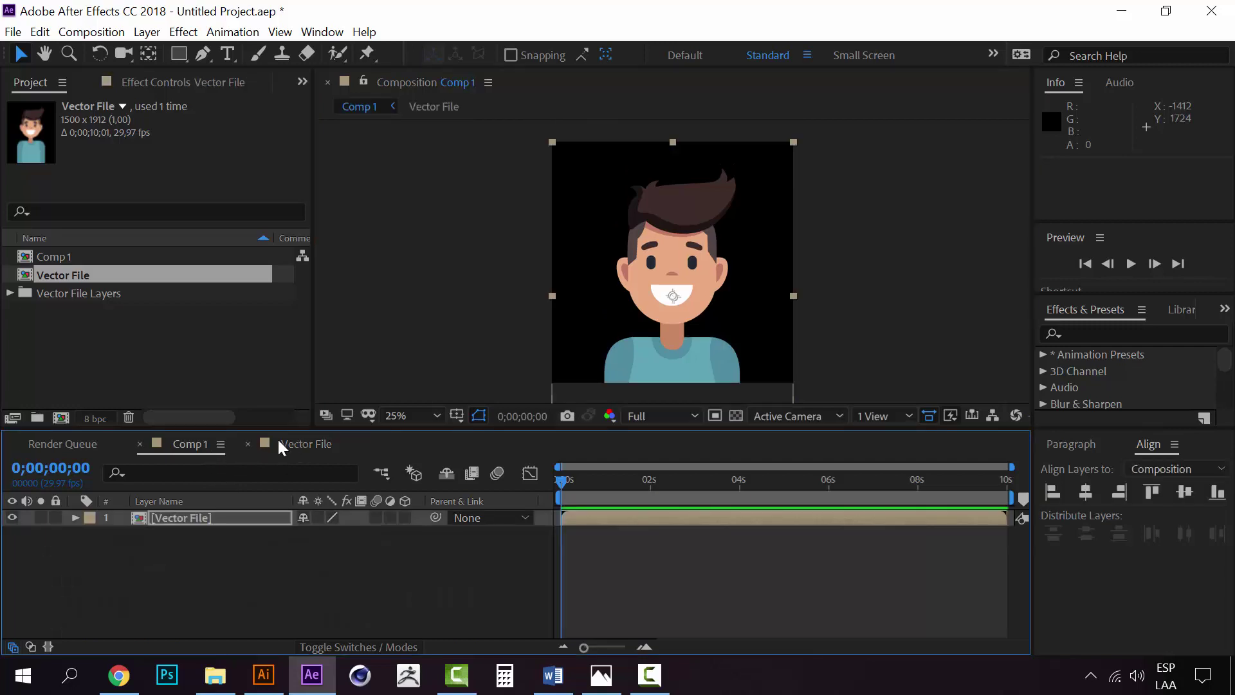
{"action": "left_click", "coordinate": [308, 446]}
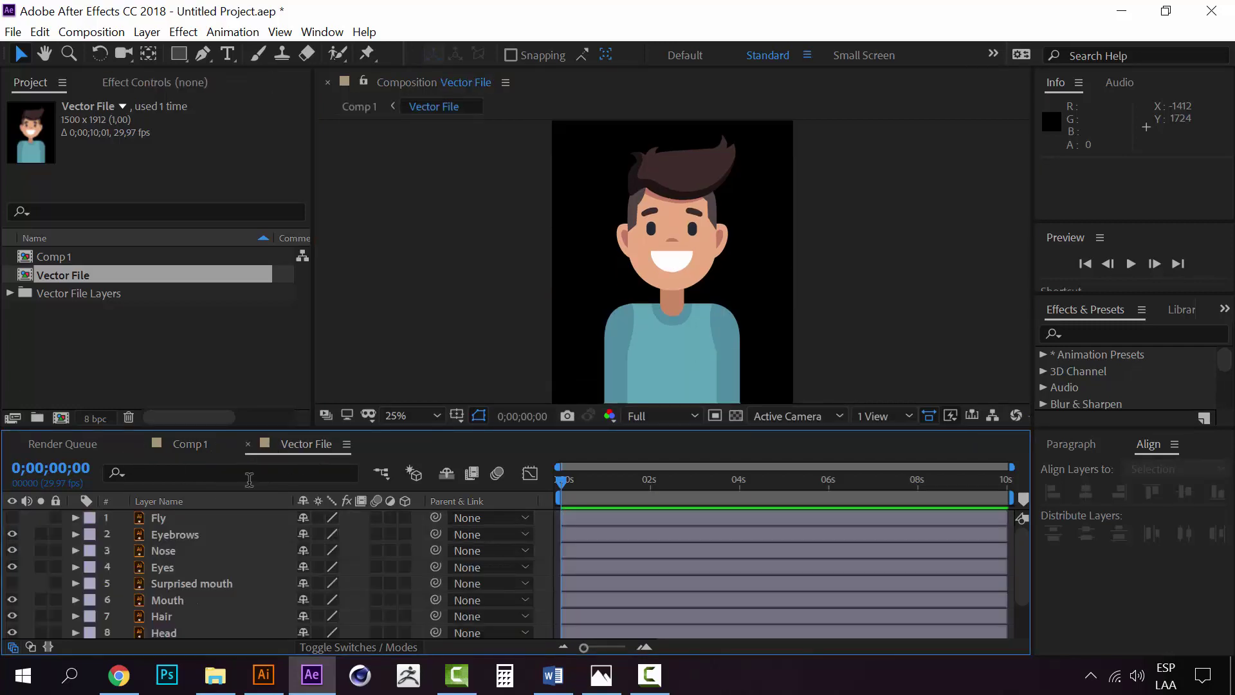
{"action": "left_click", "coordinate": [156, 518]}
{"action": "scroll", "coordinate": [178, 614], "scroll_direction": "down", "scroll_amount": 2}
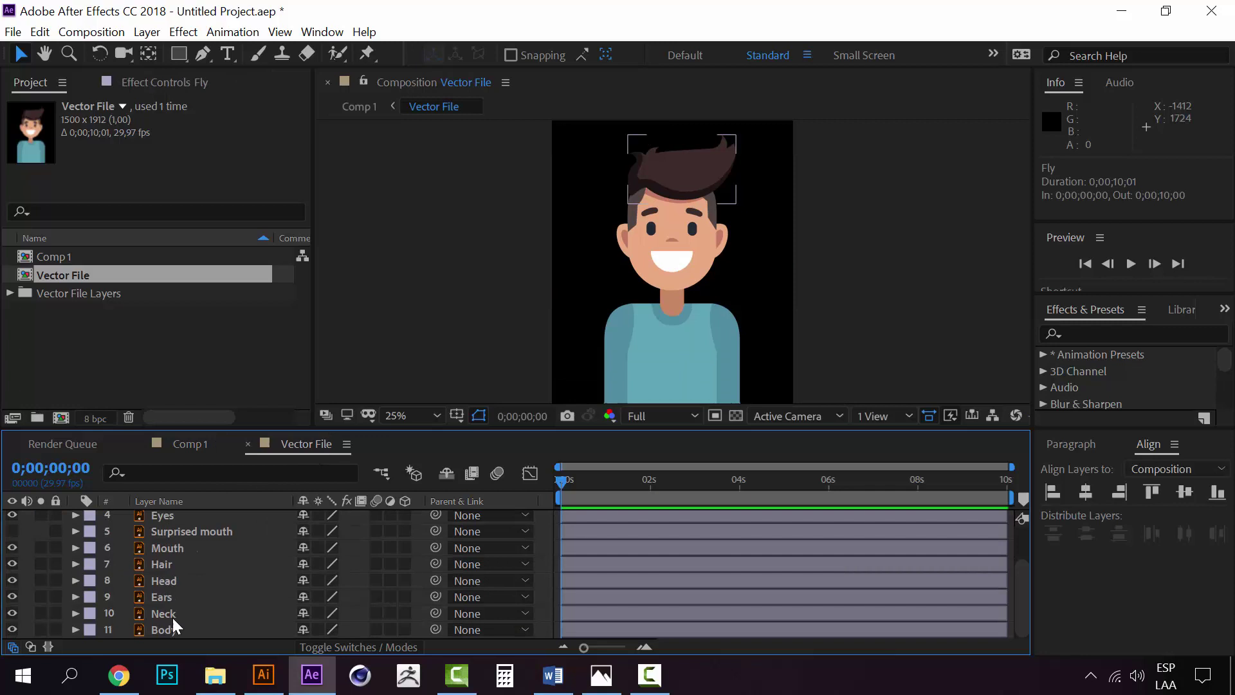
{"action": "left_click", "coordinate": [172, 623], "text": "shift"}
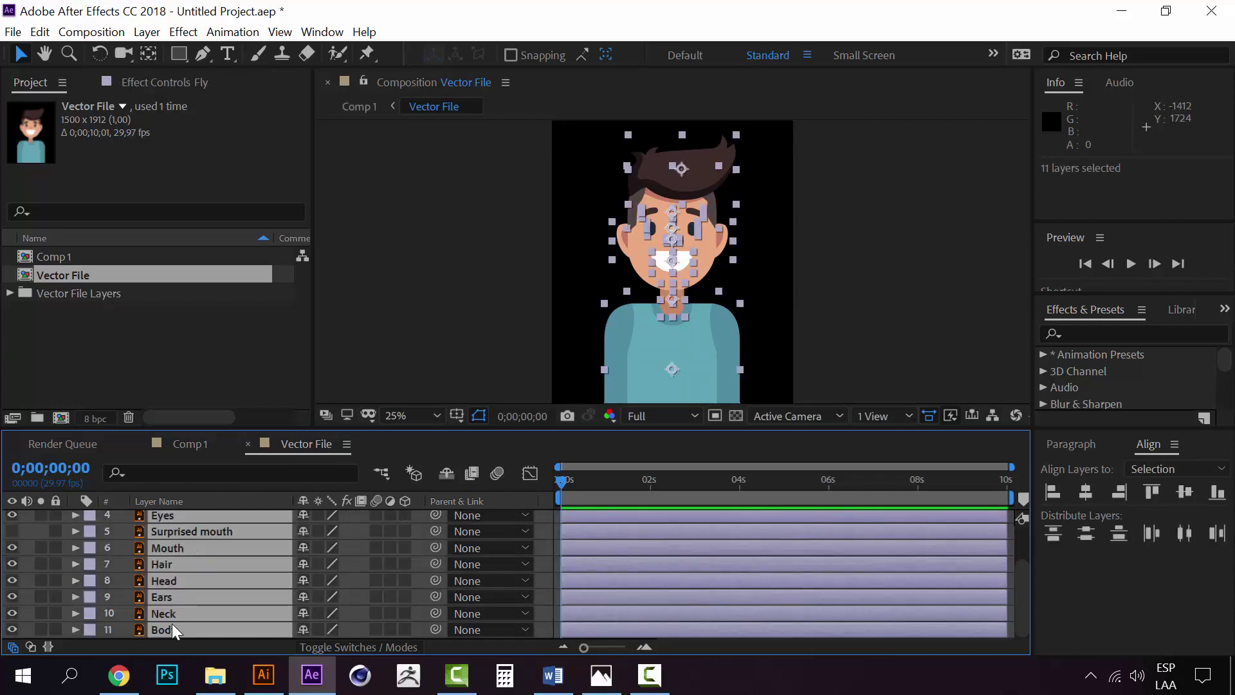
{"action": "key", "text": "ctrl+x"}
Step: Paste the 11 layers into Comp 1 and select the nested Vector File layer
{"action": "left_click", "coordinate": [180, 444]}
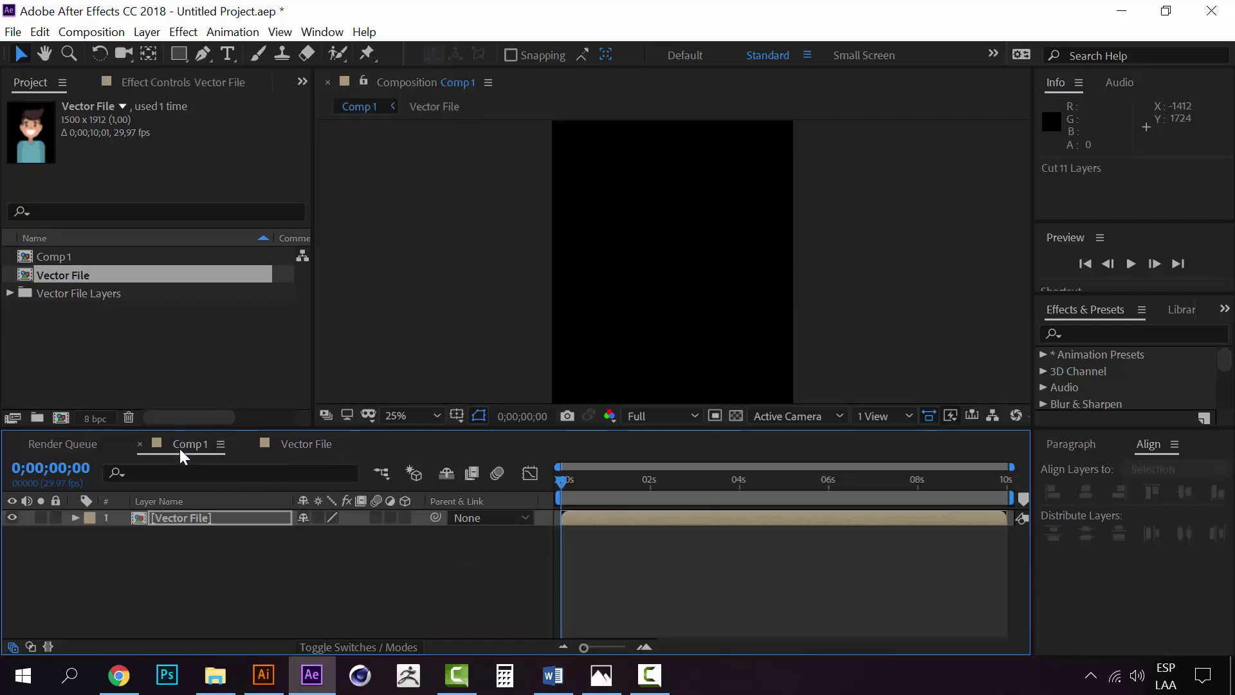
{"action": "key", "text": "ctrl+v"}
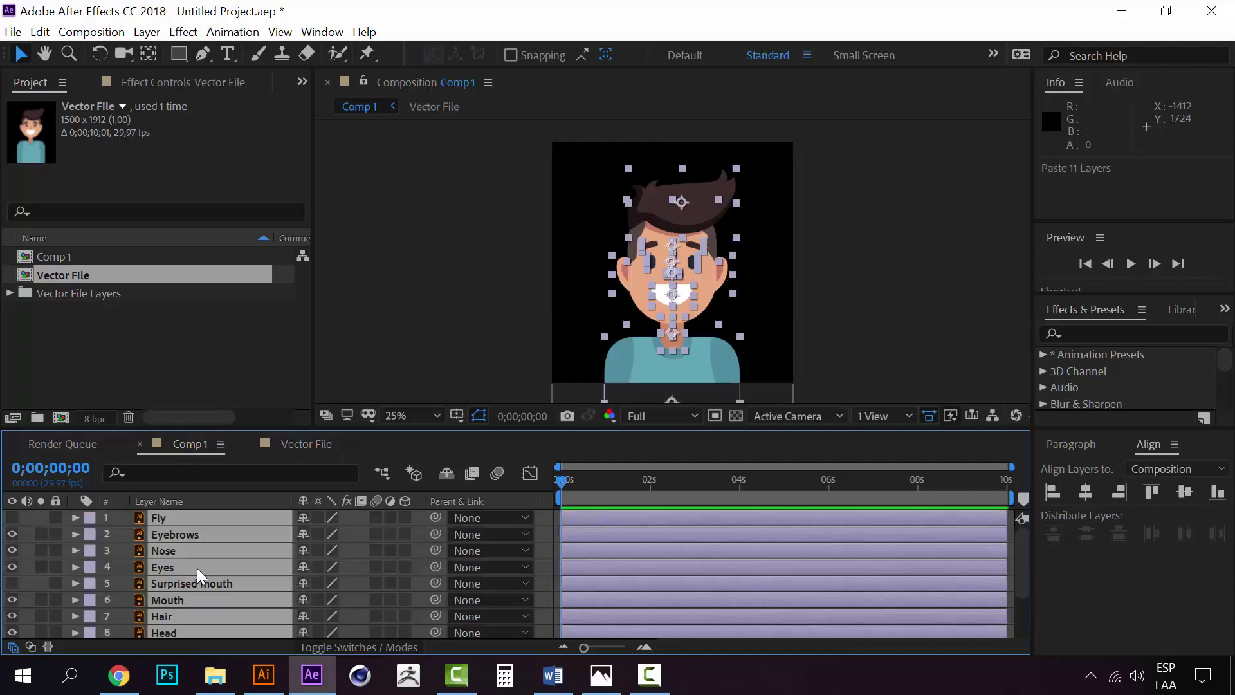
{"action": "scroll", "coordinate": [197, 569], "scroll_direction": "down", "scroll_amount": 3}
{"action": "left_click", "coordinate": [192, 627]}
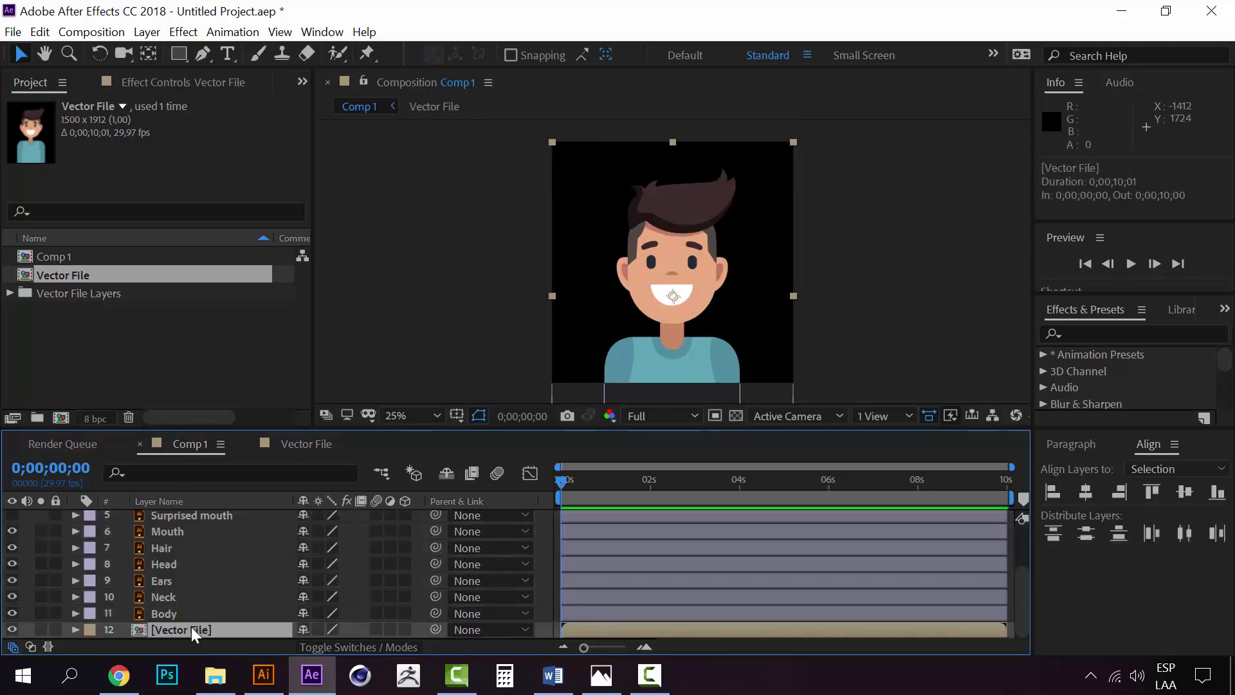
Step: Delete the nested Vector File layer from Comp 1 and close the empty Vector File composition
{"action": "key", "text": "Delete"}
{"action": "left_click", "coordinate": [303, 444]}
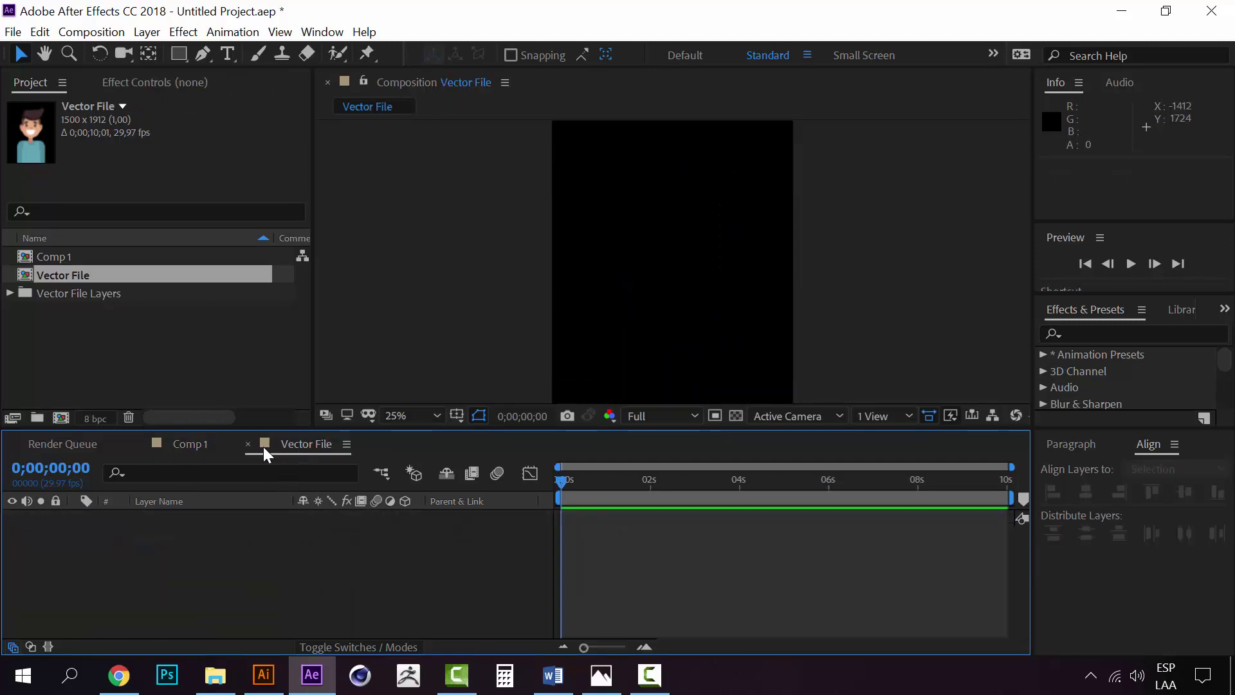
{"action": "left_click", "coordinate": [247, 444]}
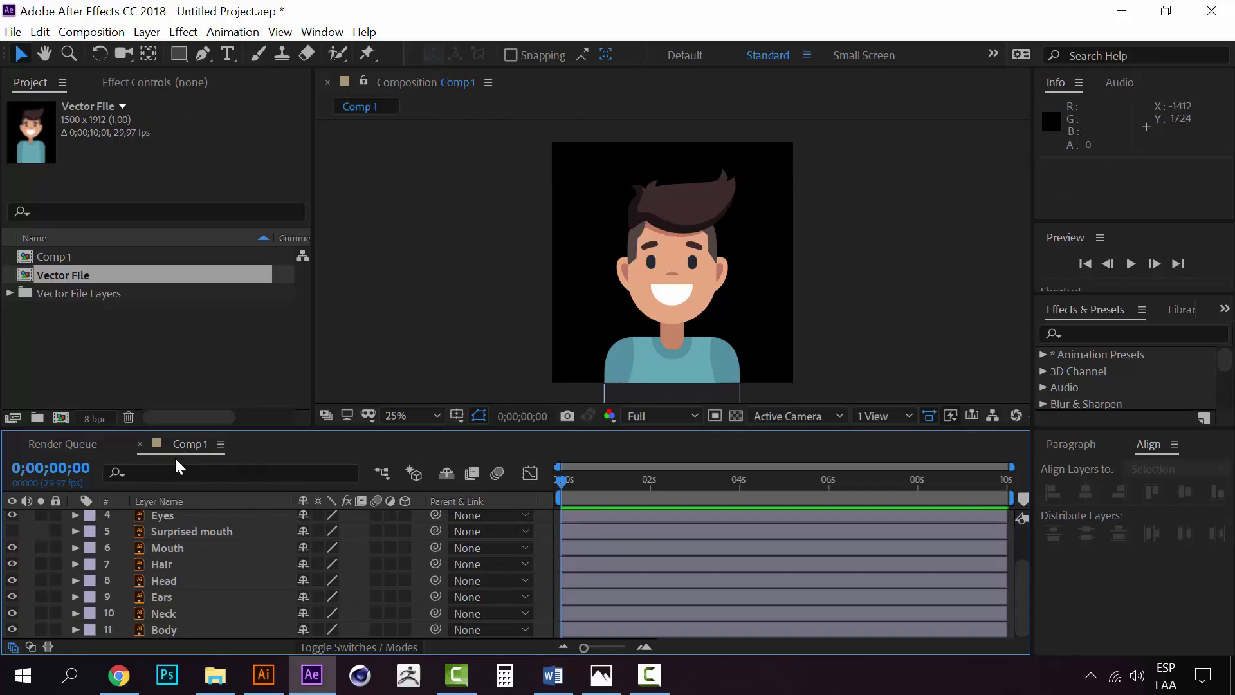
{"action": "scroll", "coordinate": [181, 584], "scroll_direction": "up", "scroll_amount": 2}
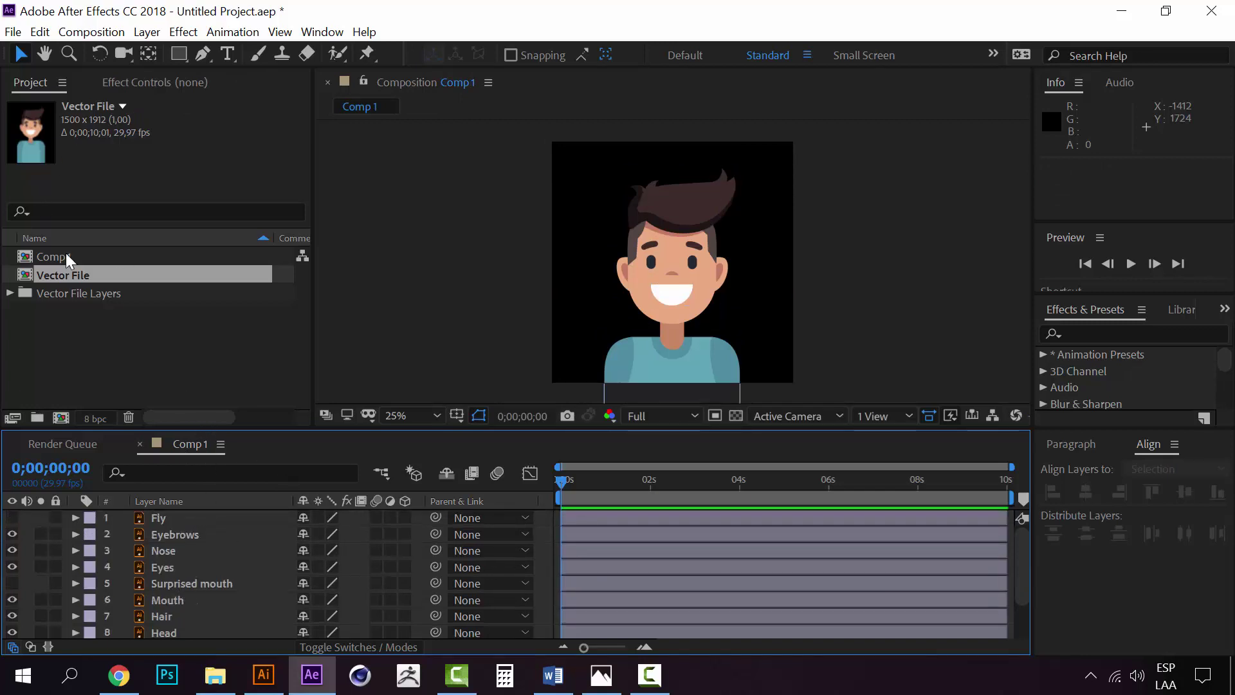